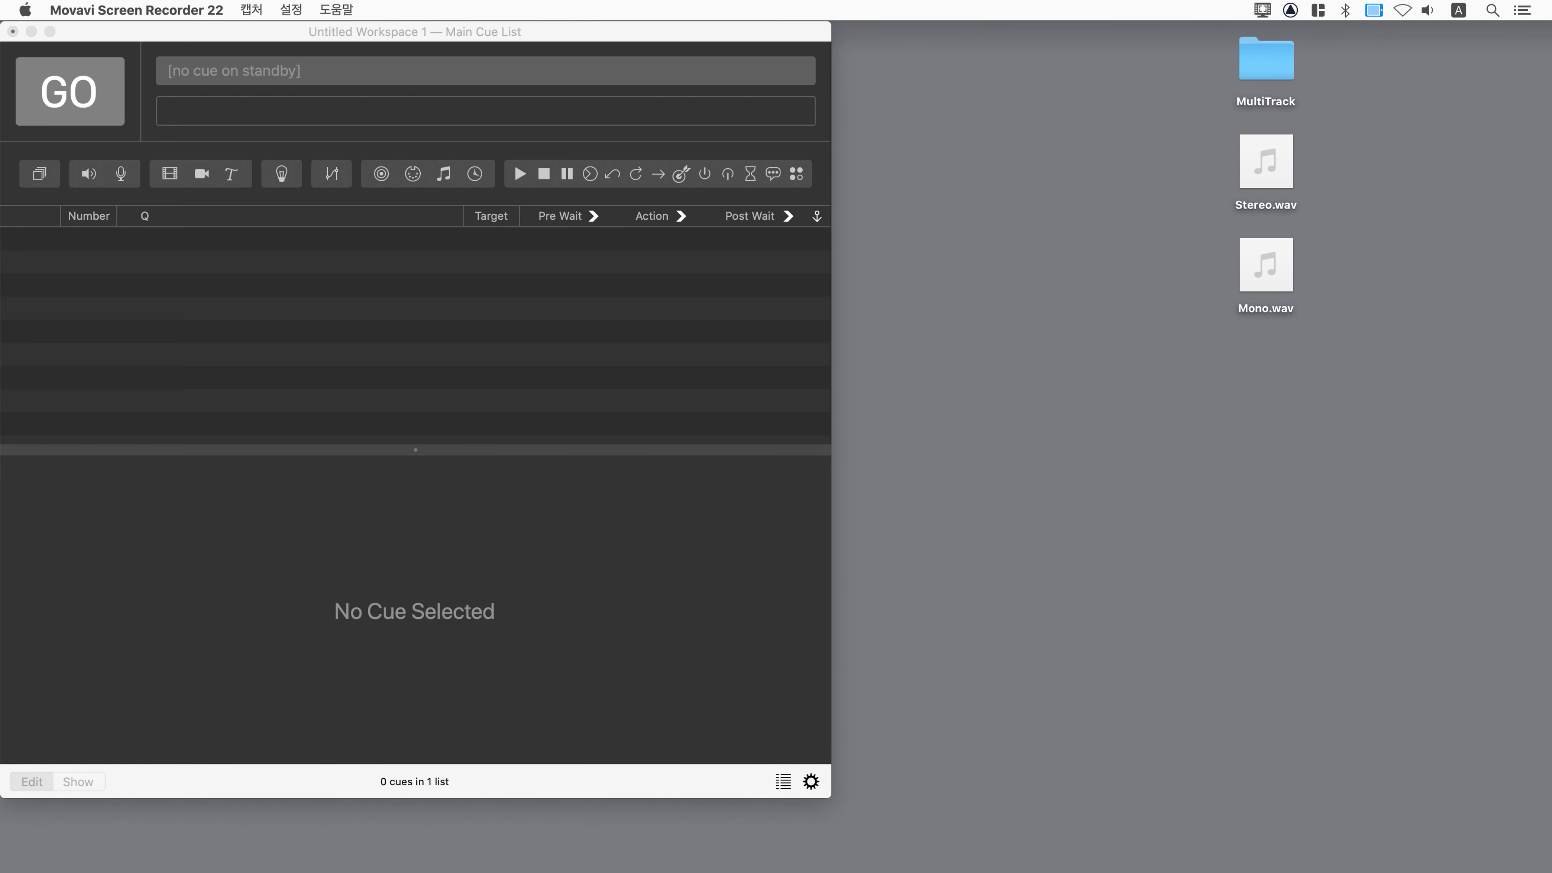
- Open the MultiTrack folder on the desktop and add all five of its WAV files to the cue list as audio cues
double_click(1282, 88)
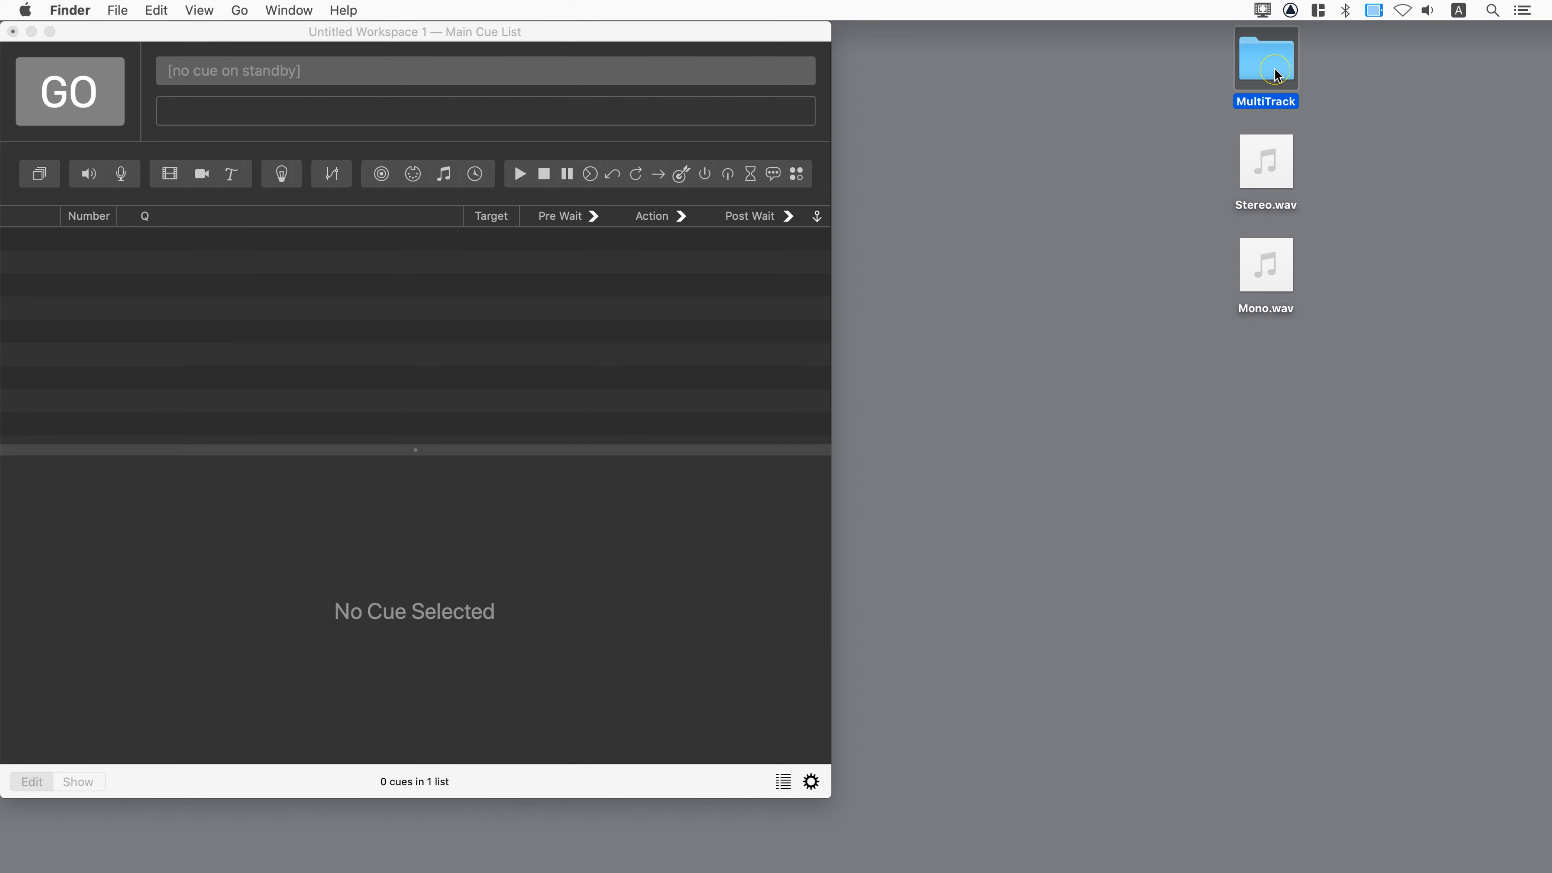
left_click(1370, 530)
left_click_drag(1371, 530, 1365, 402)
left_click_drag(1198, 451, 634, 336)
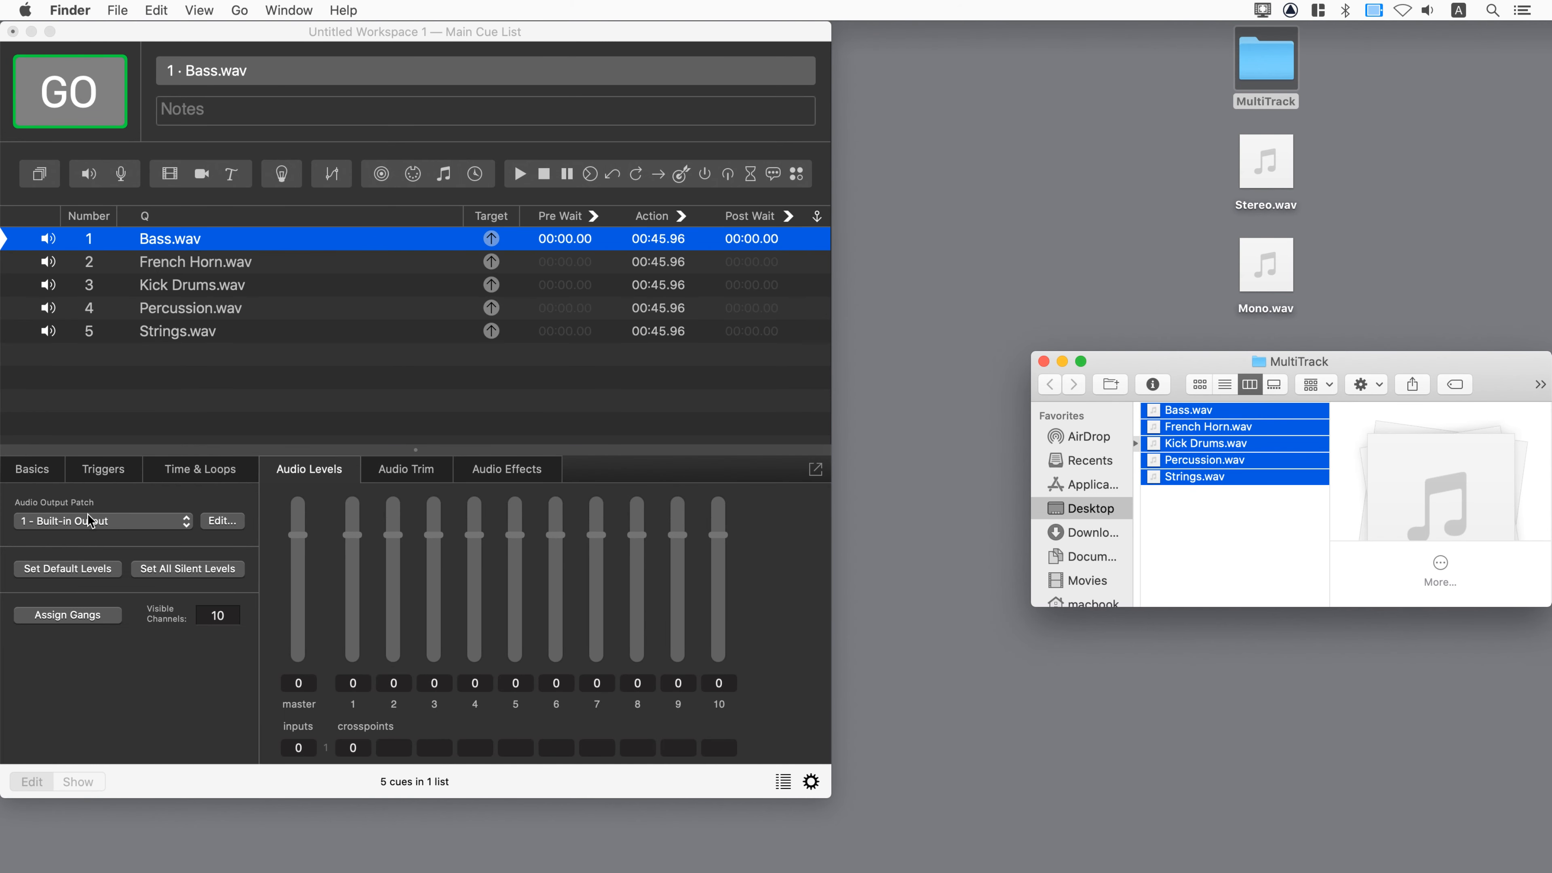
- Set the audio output patch of the Bass.wav cue to 7 - OCTA-CAPTURE
left_click(170, 273)
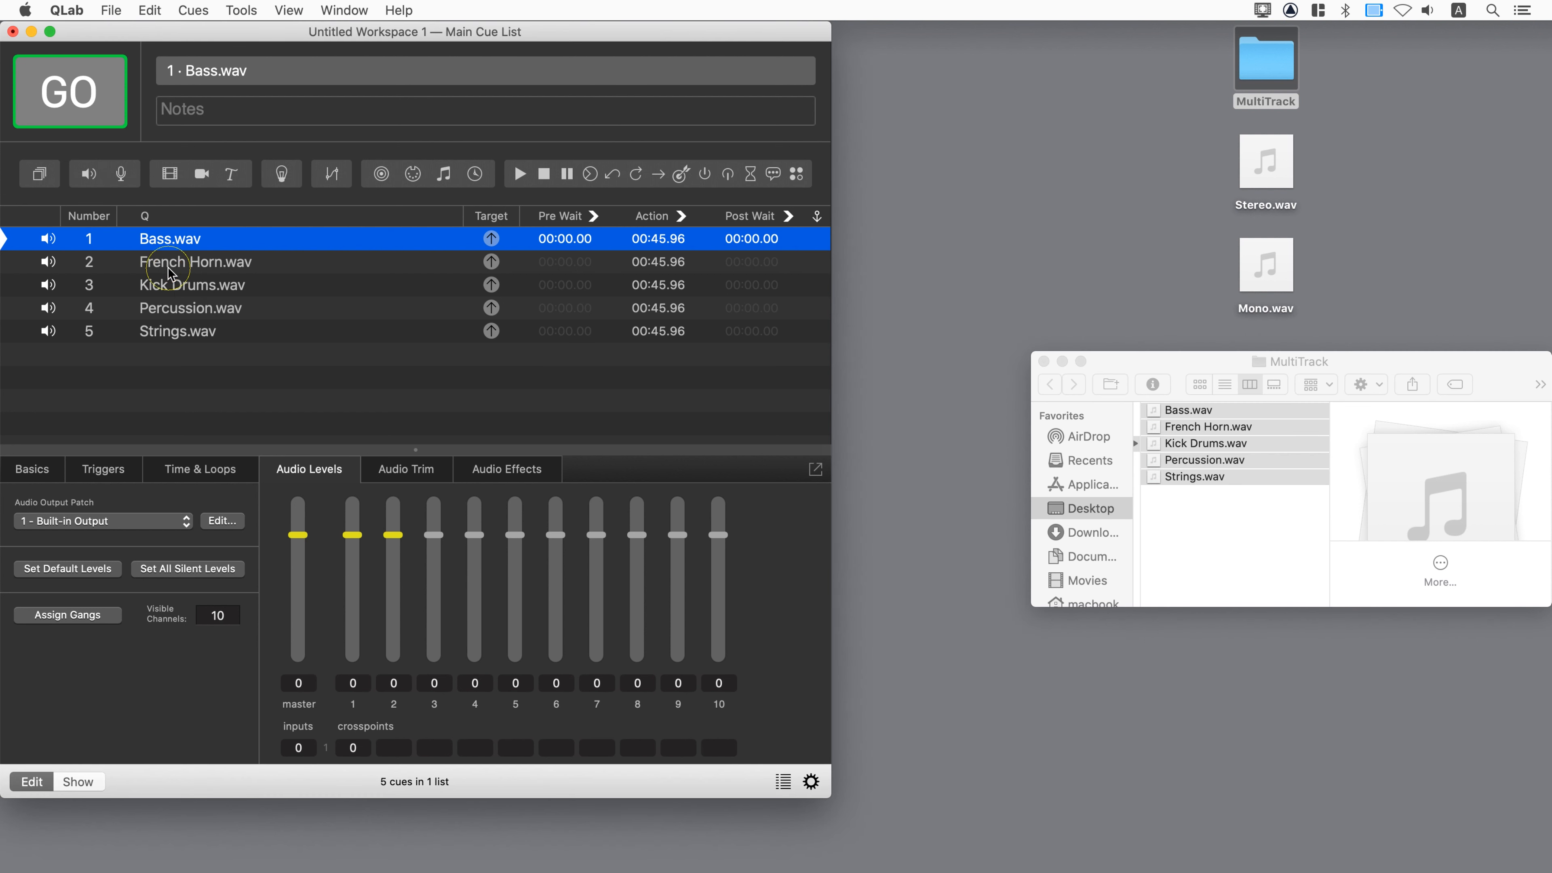
left_click(171, 273)
left_click(167, 289)
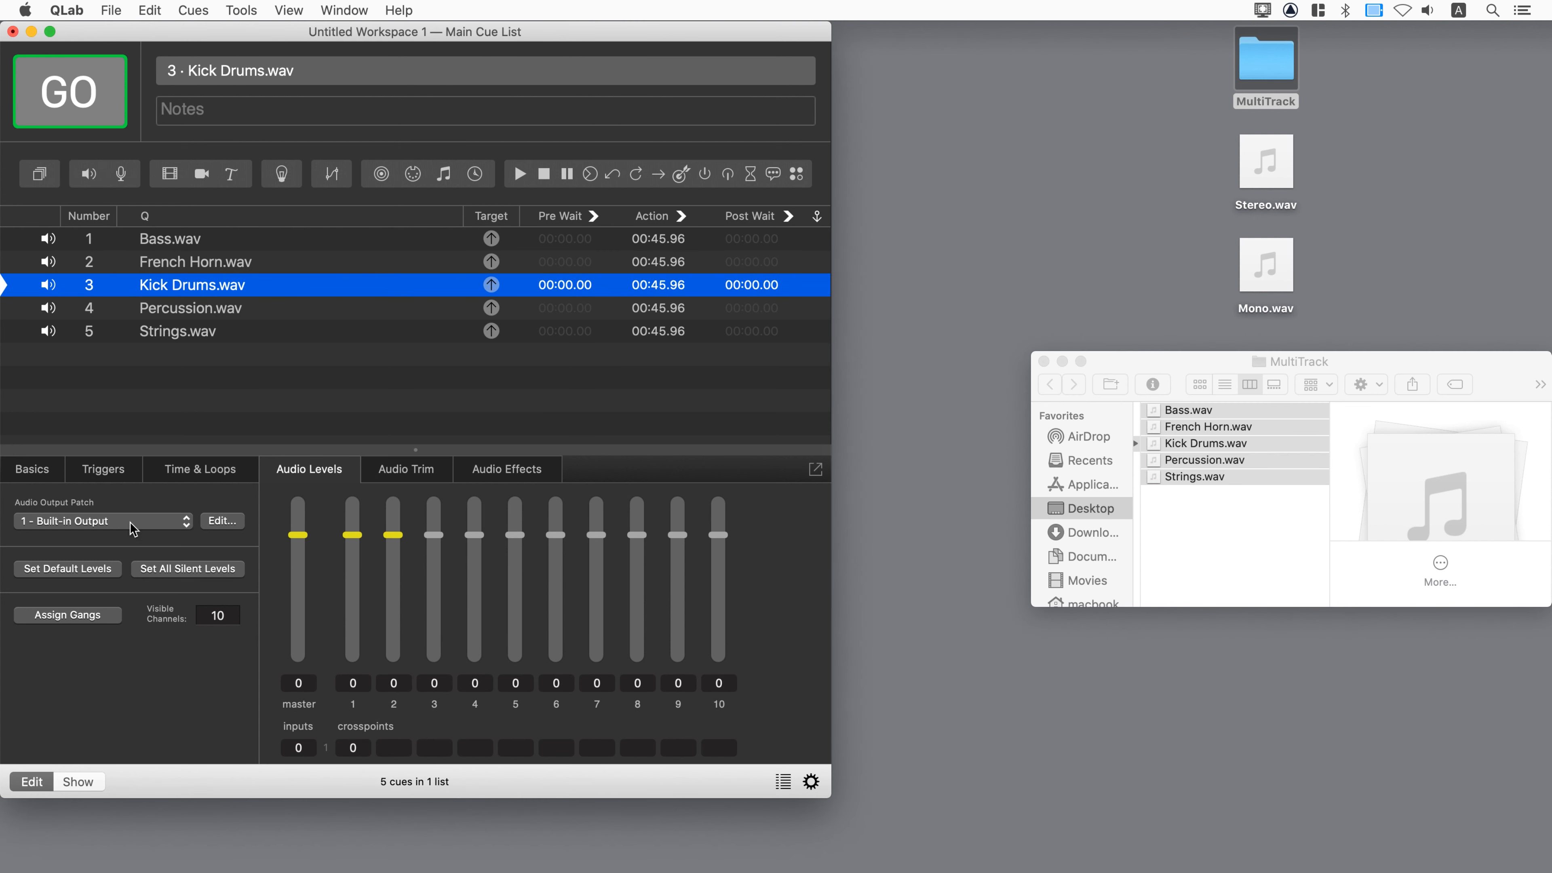
left_click(175, 241)
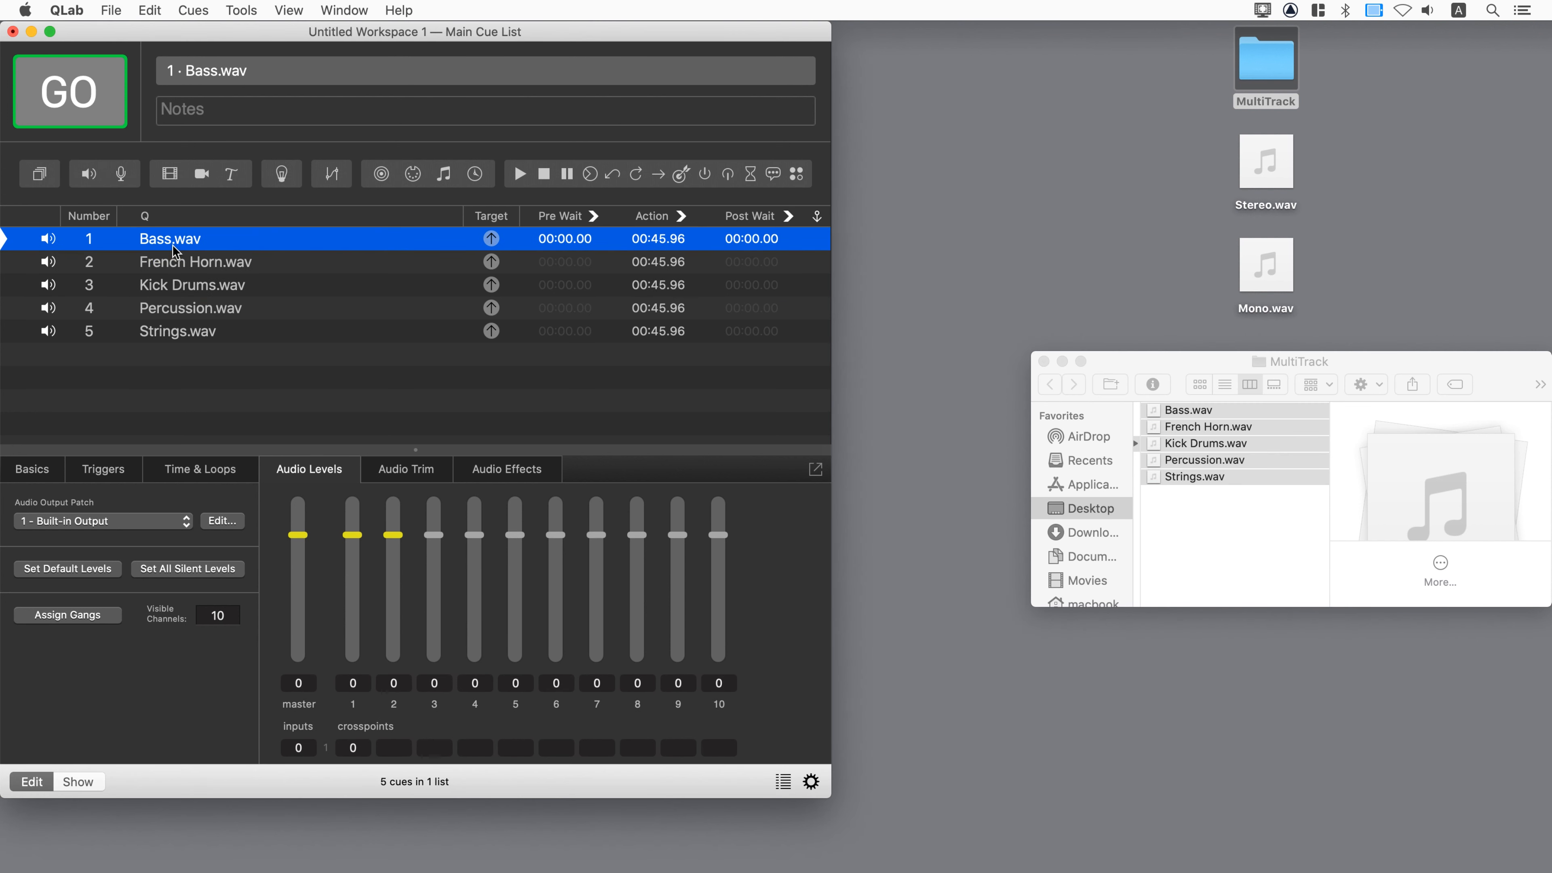
left_click(139, 521)
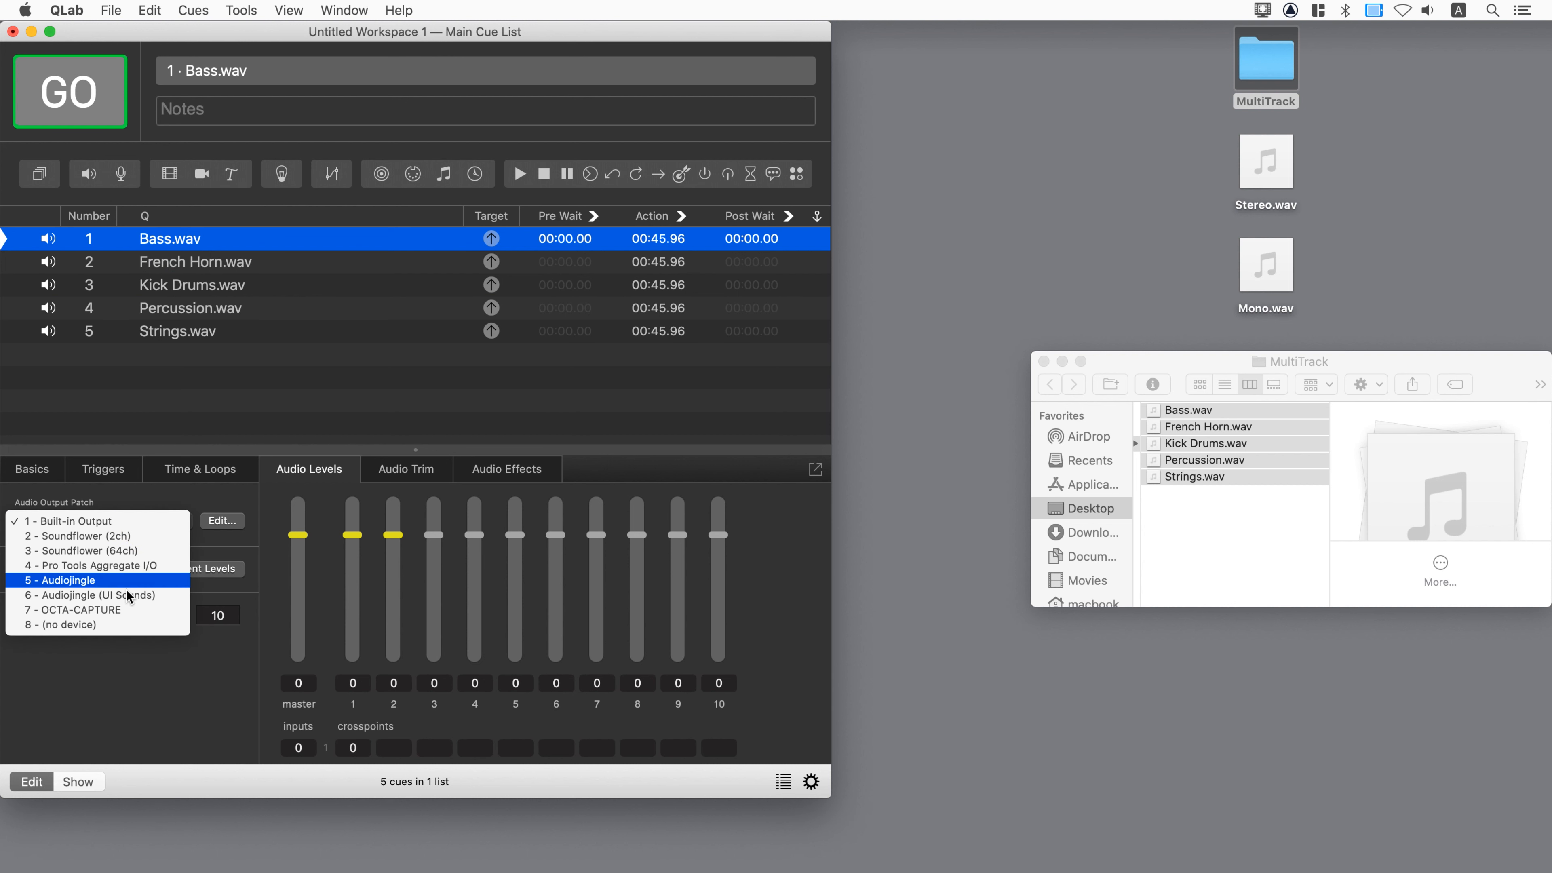
left_click(124, 610)
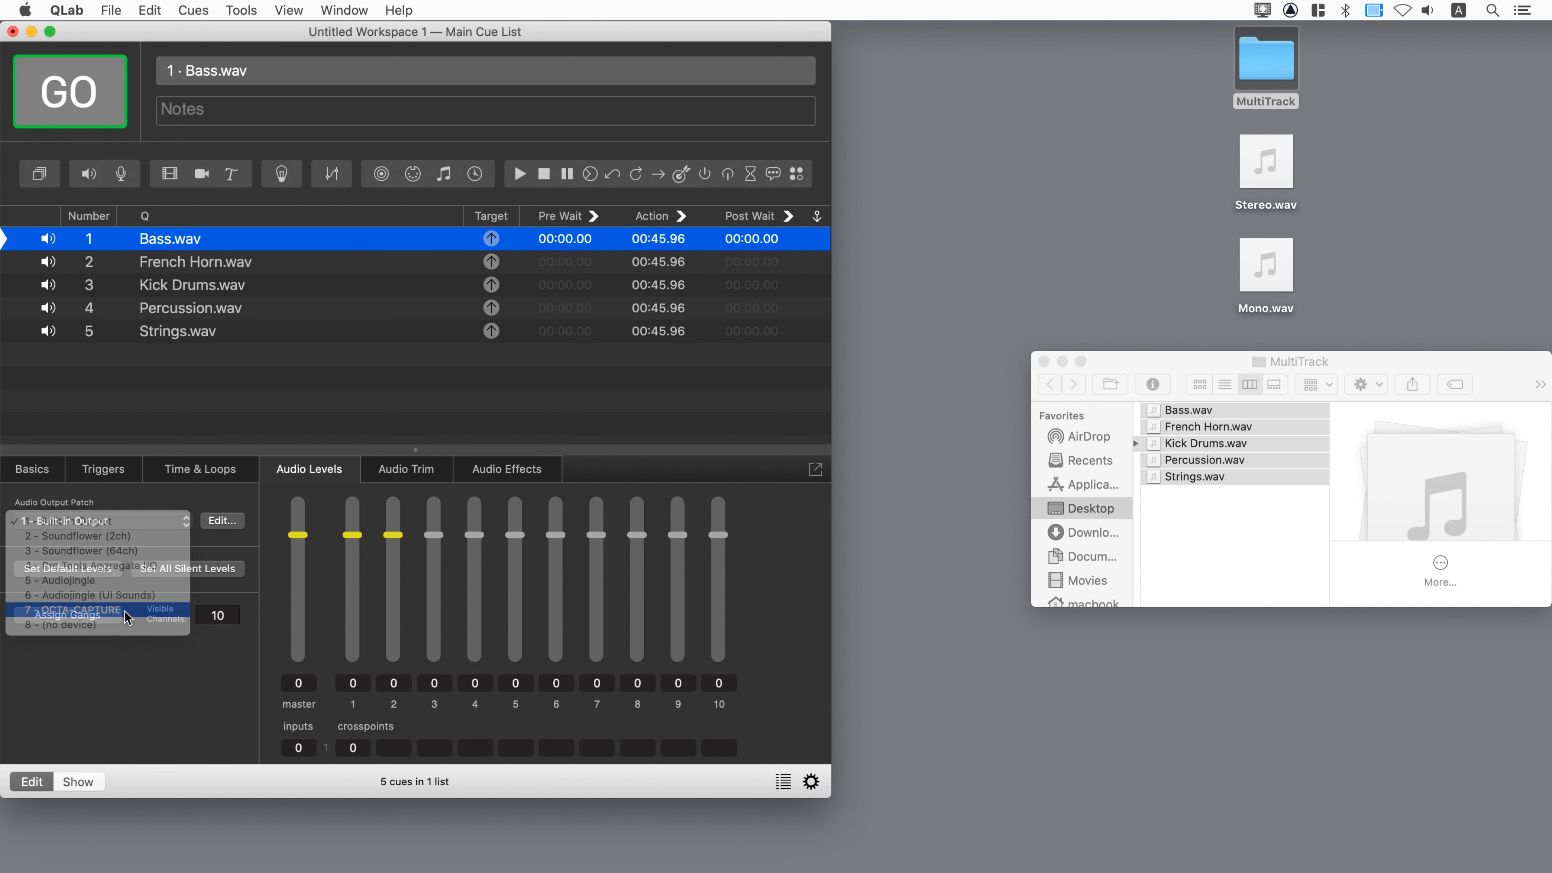
- Assign the 7 - OCTA-CAPTURE output patch to the French Horn, Kick Drums, Percussion and Strings cues
left_click(182, 264)
left_click(139, 521)
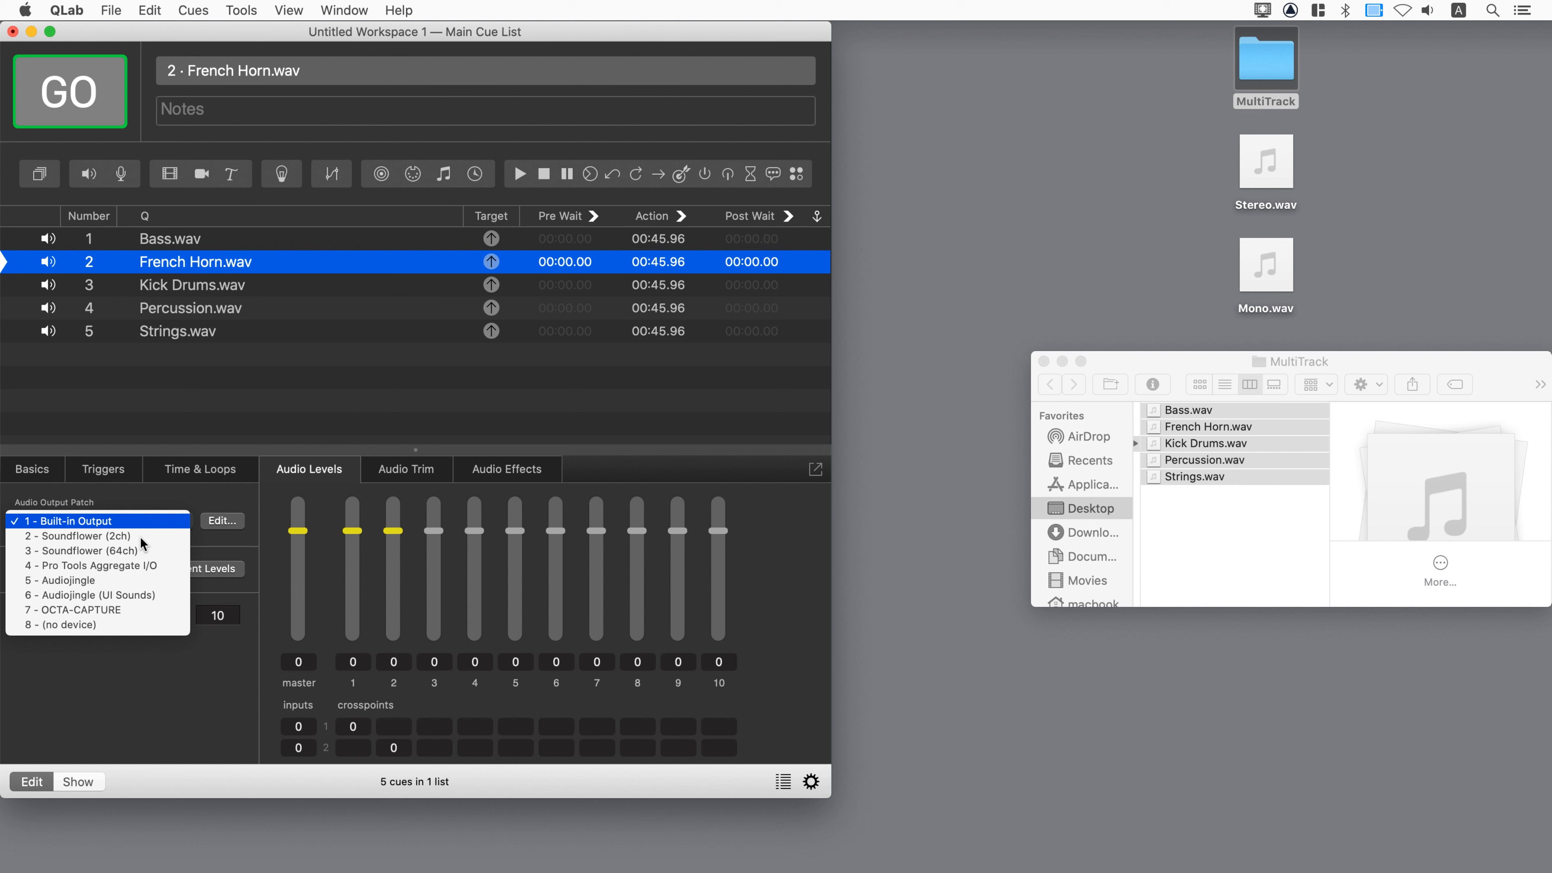
left_click(128, 610)
left_click(184, 286)
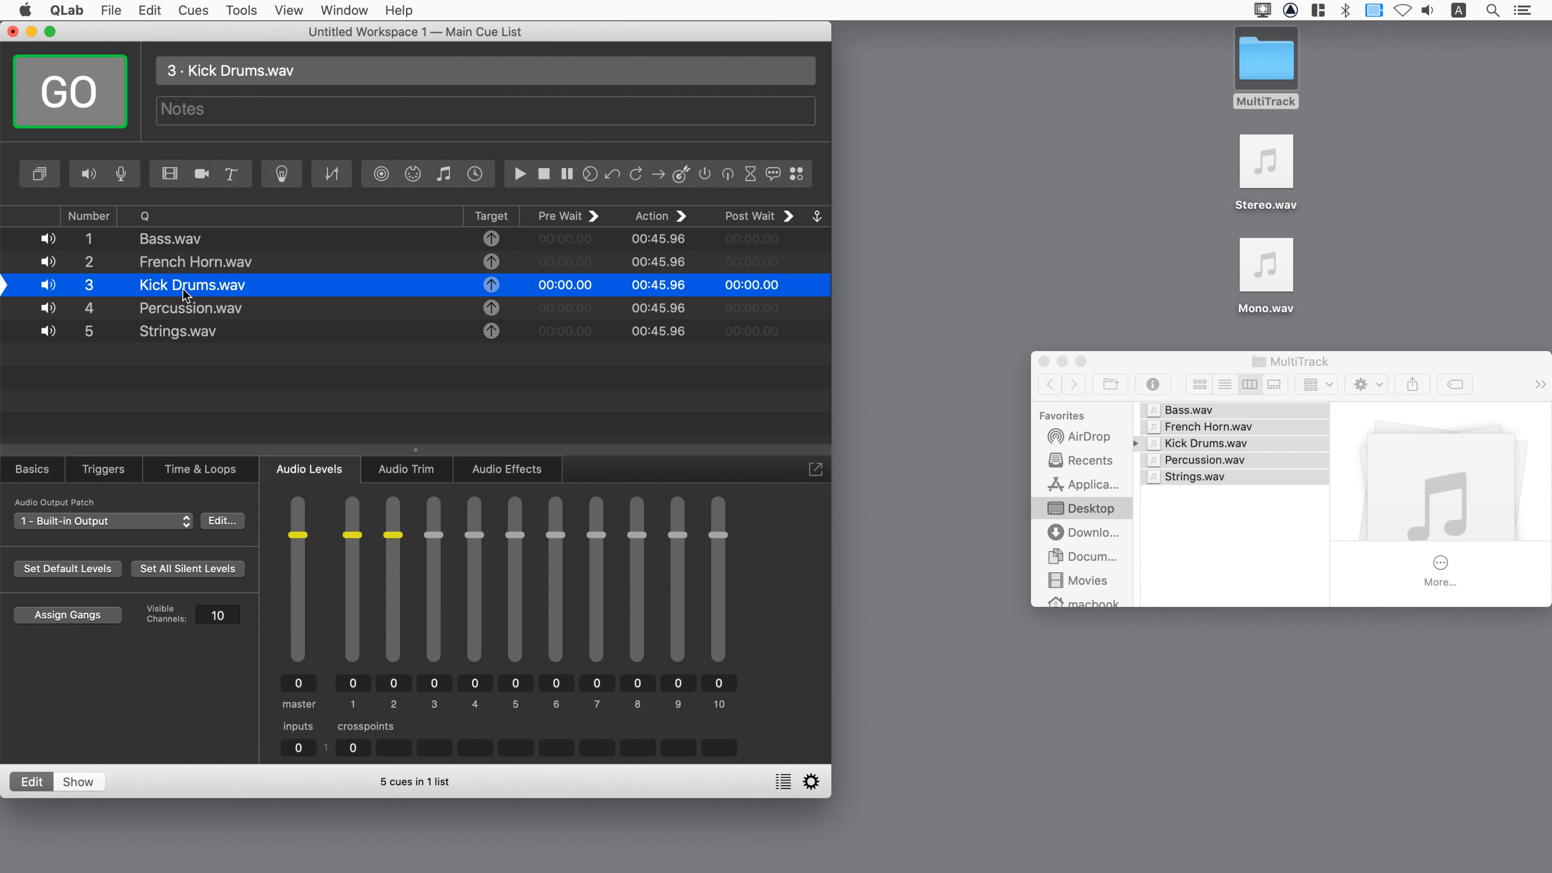
left_click(187, 331, "shift")
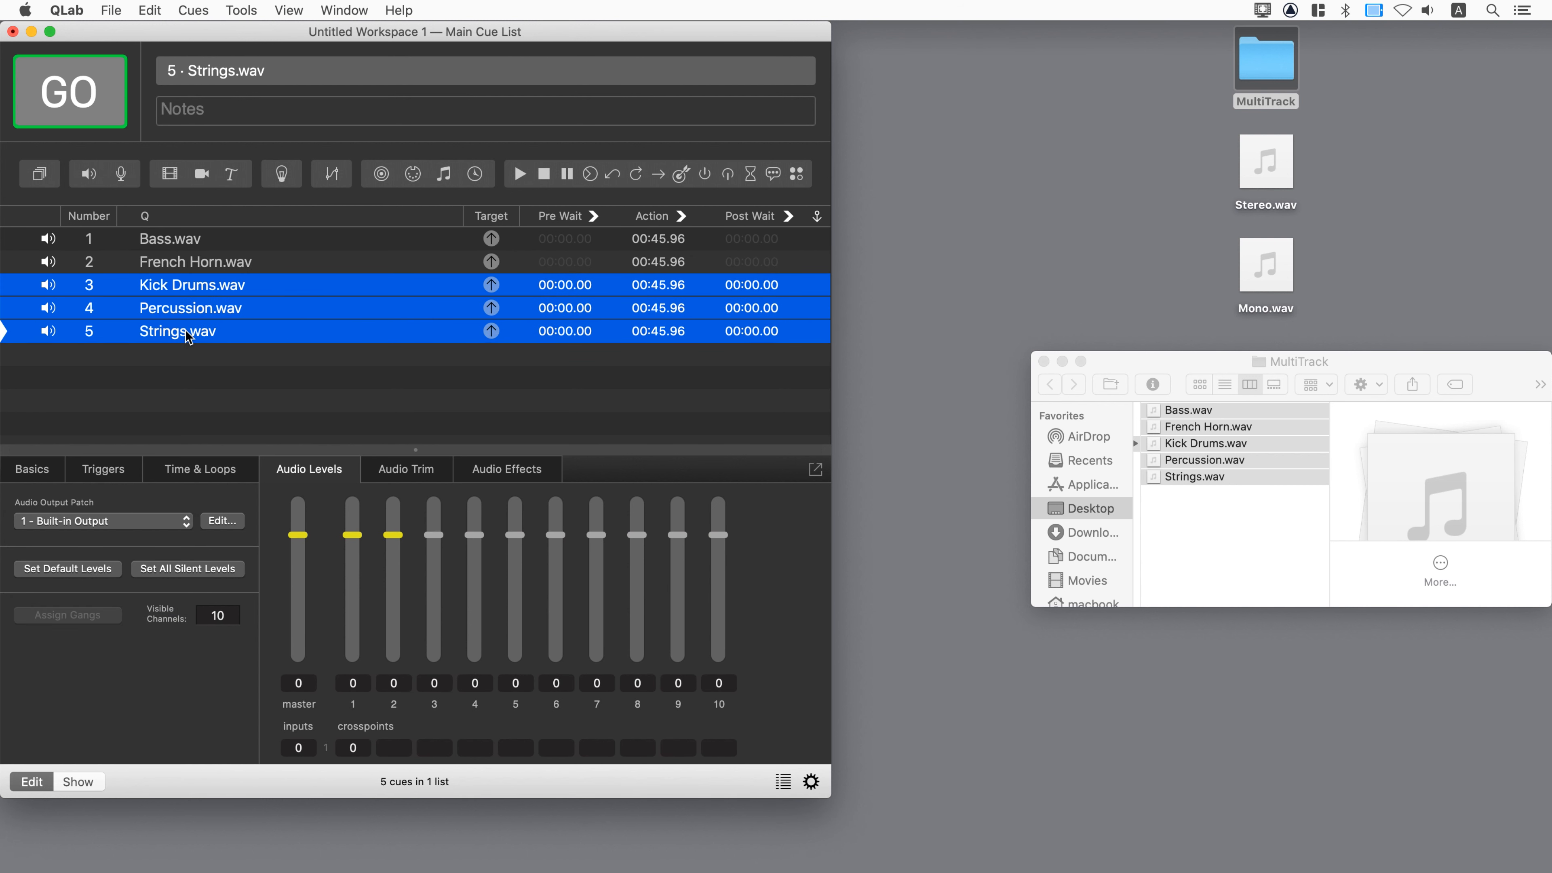
left_click(107, 521)
left_click(104, 611)
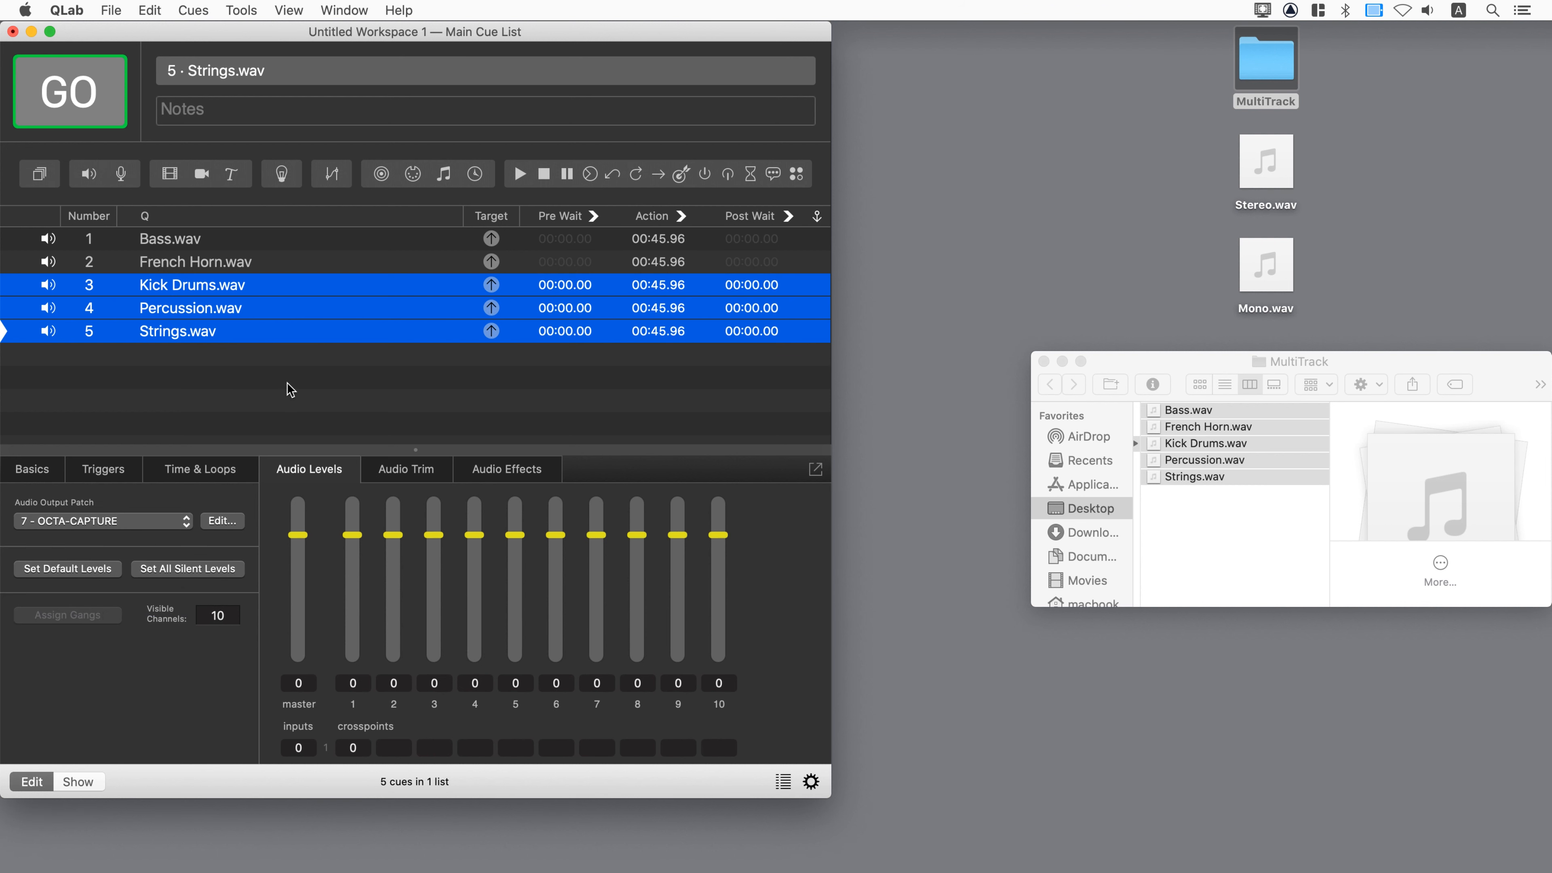
- Examine the audio levels and crosspoint routing of each of the five cues in turn
left_click(303, 380)
left_click(346, 243)
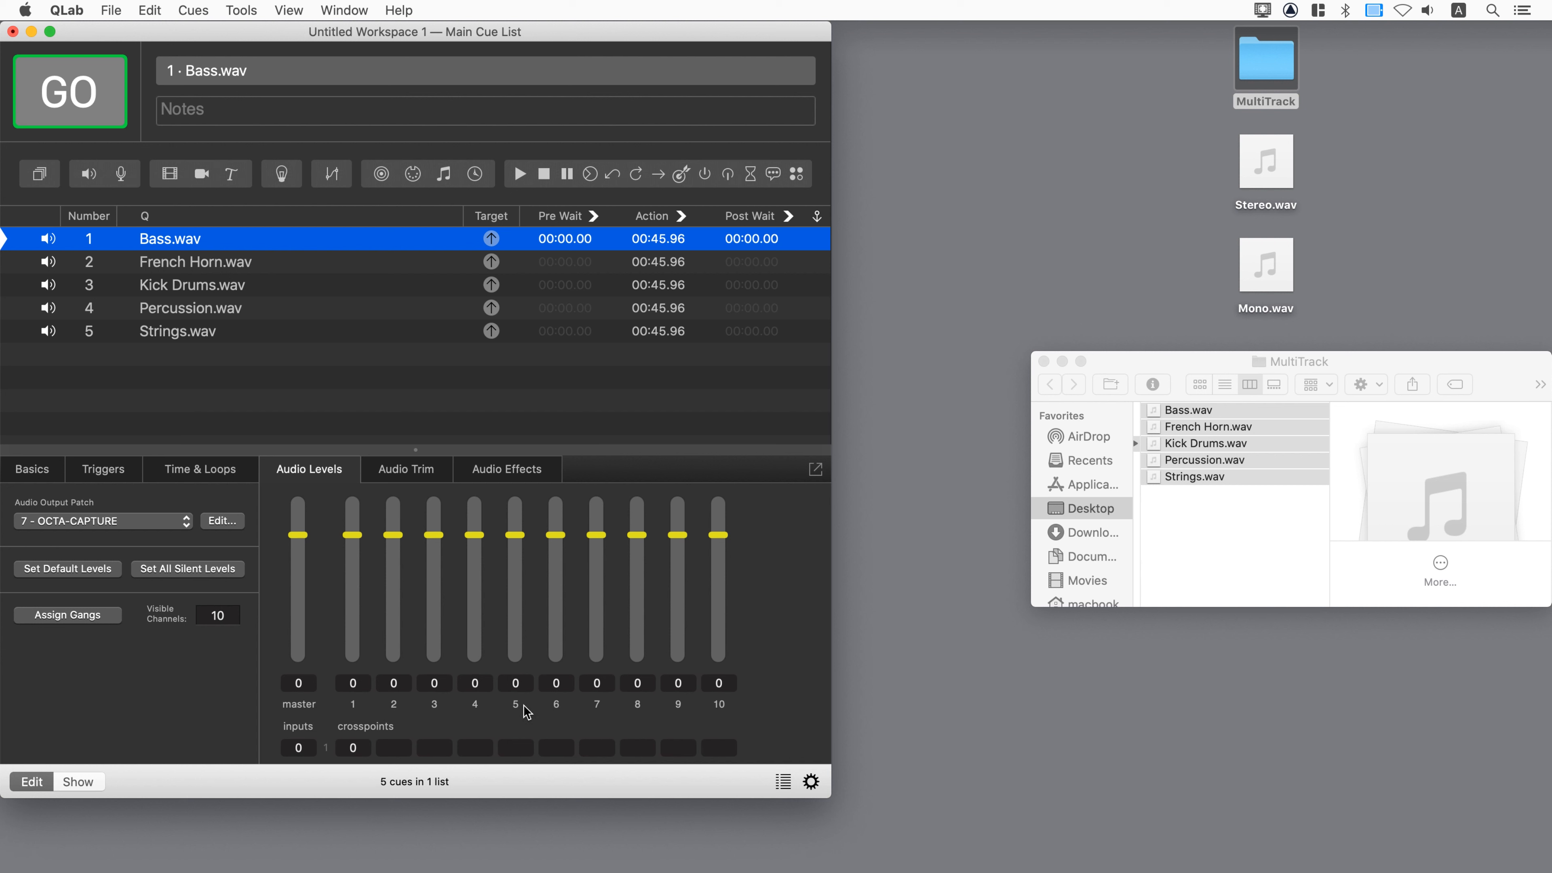
left_click(354, 268)
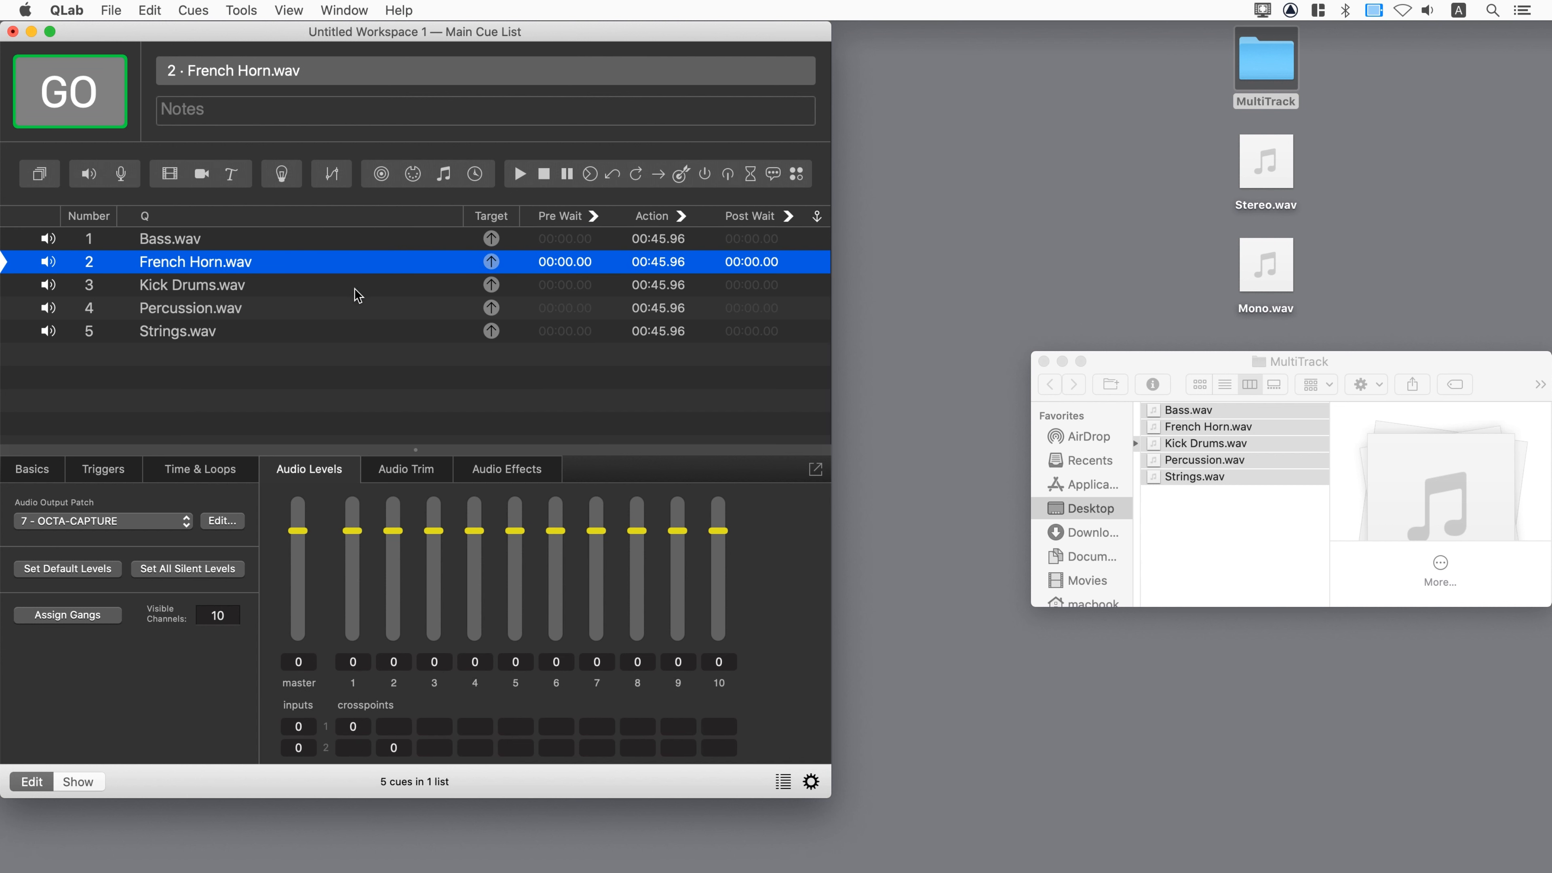
left_click(354, 289)
left_click(355, 309)
left_click(356, 334)
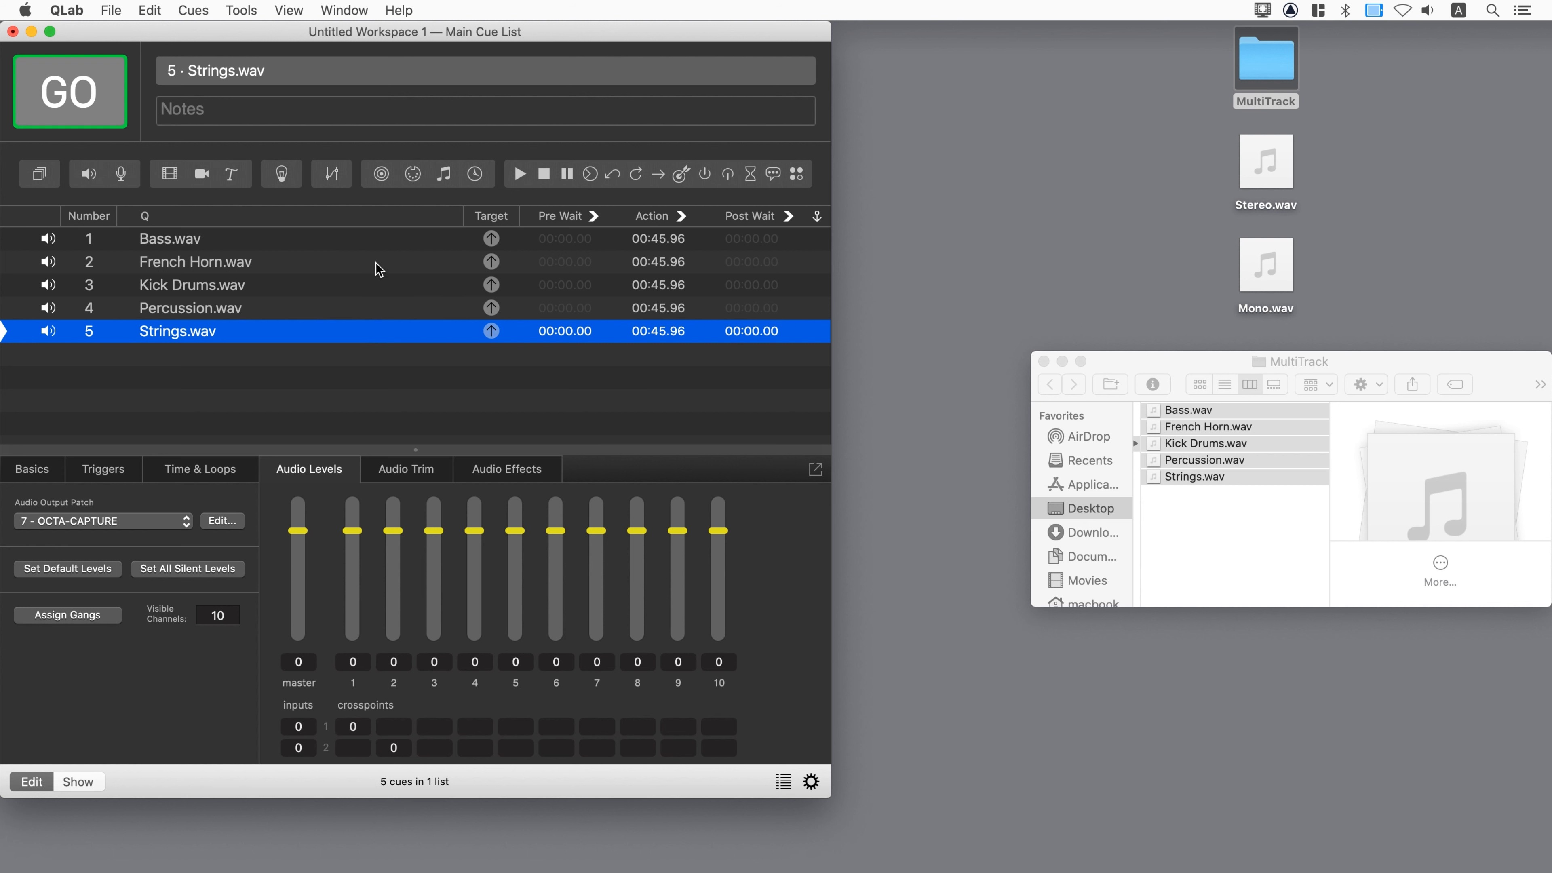
- Delete all five cues, Bass.wav through Strings.wav, from the cue list
left_click(371, 246)
left_click(358, 330, "shift")
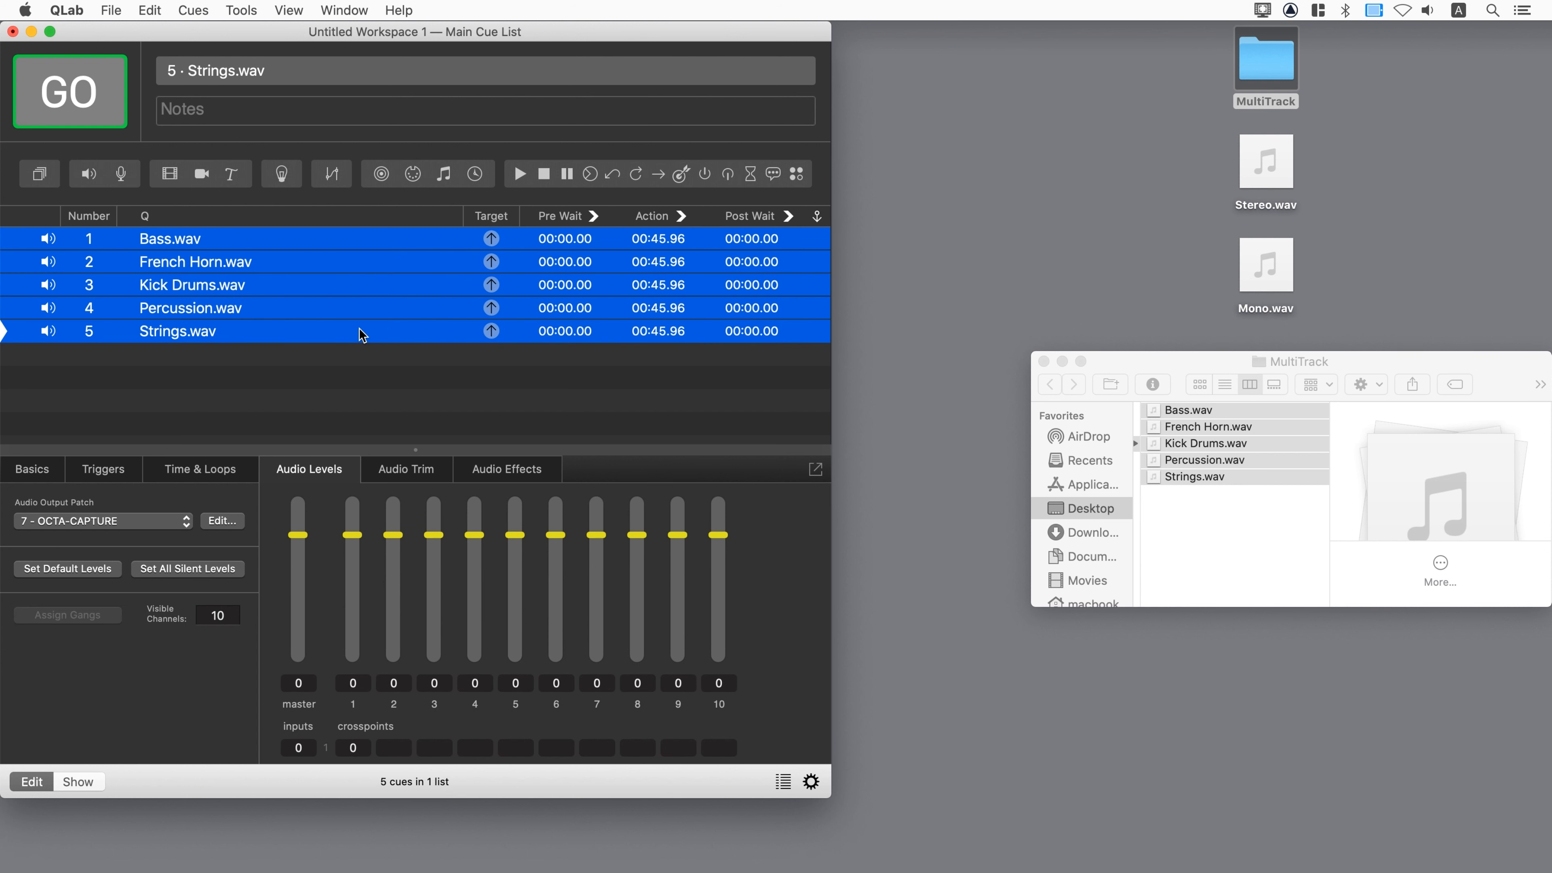
key("BackSpace")
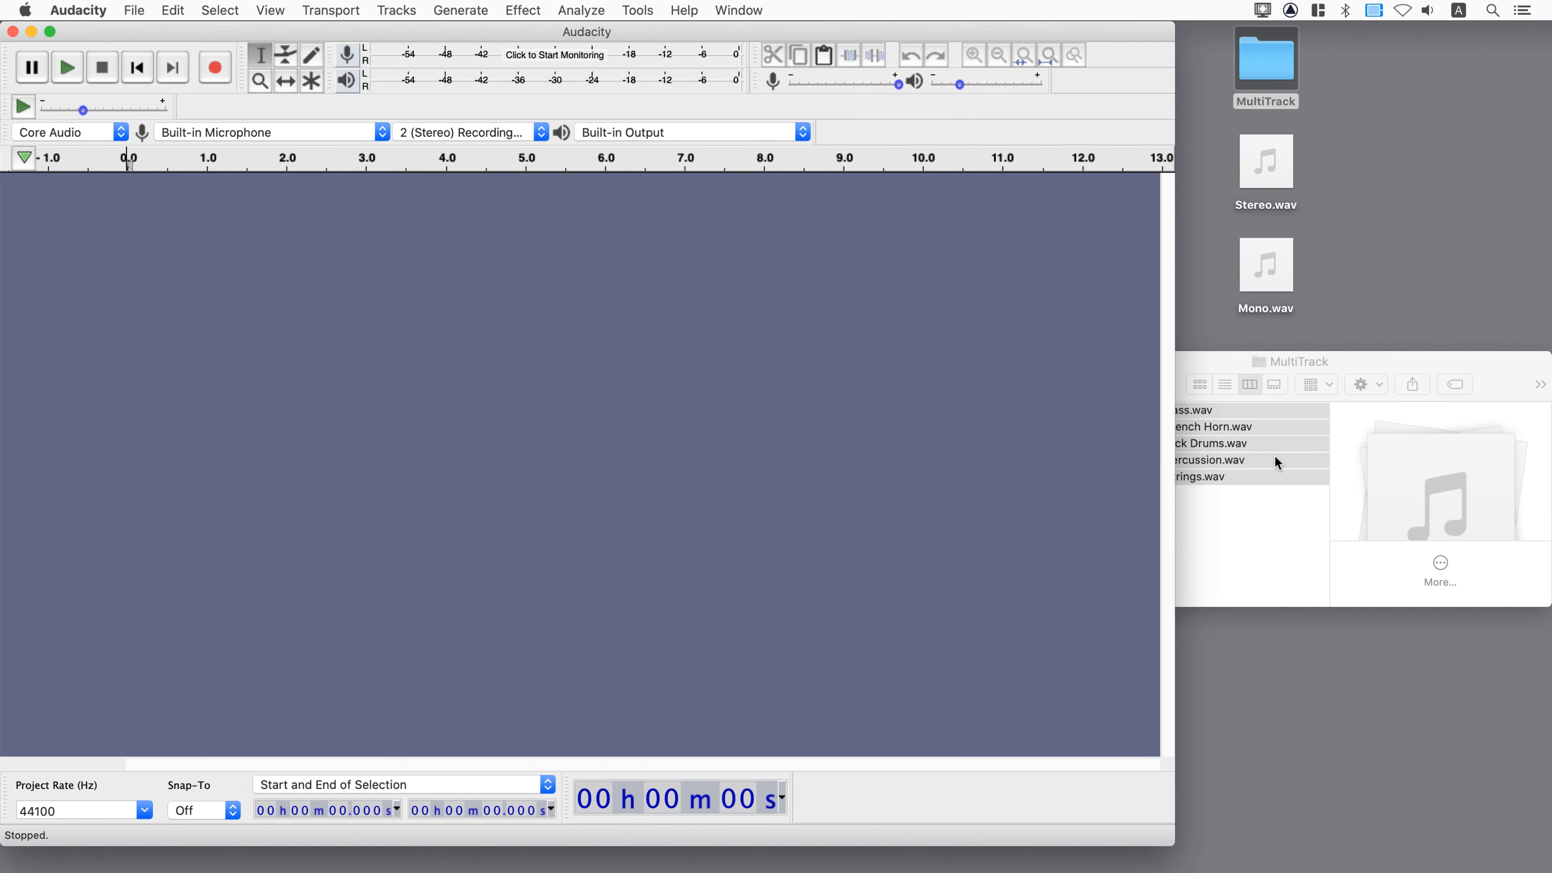
- Switch to Audacity, import the five WAV files from the MultiTrack folder and fit all tracks to the window height
left_click_drag(1277, 465, 670, 402)
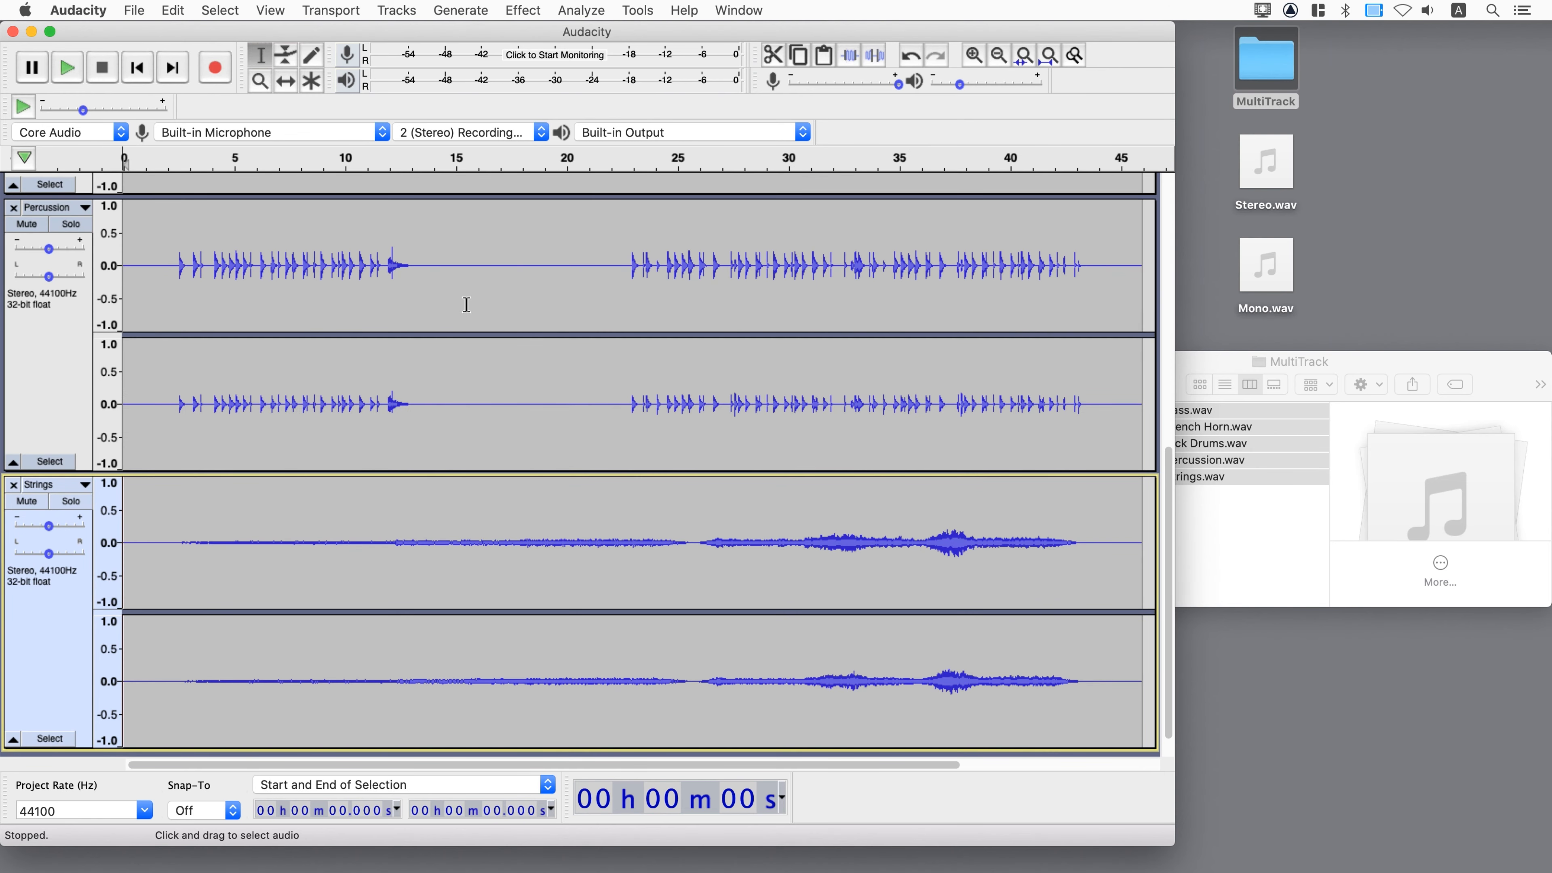
left_click(270, 12)
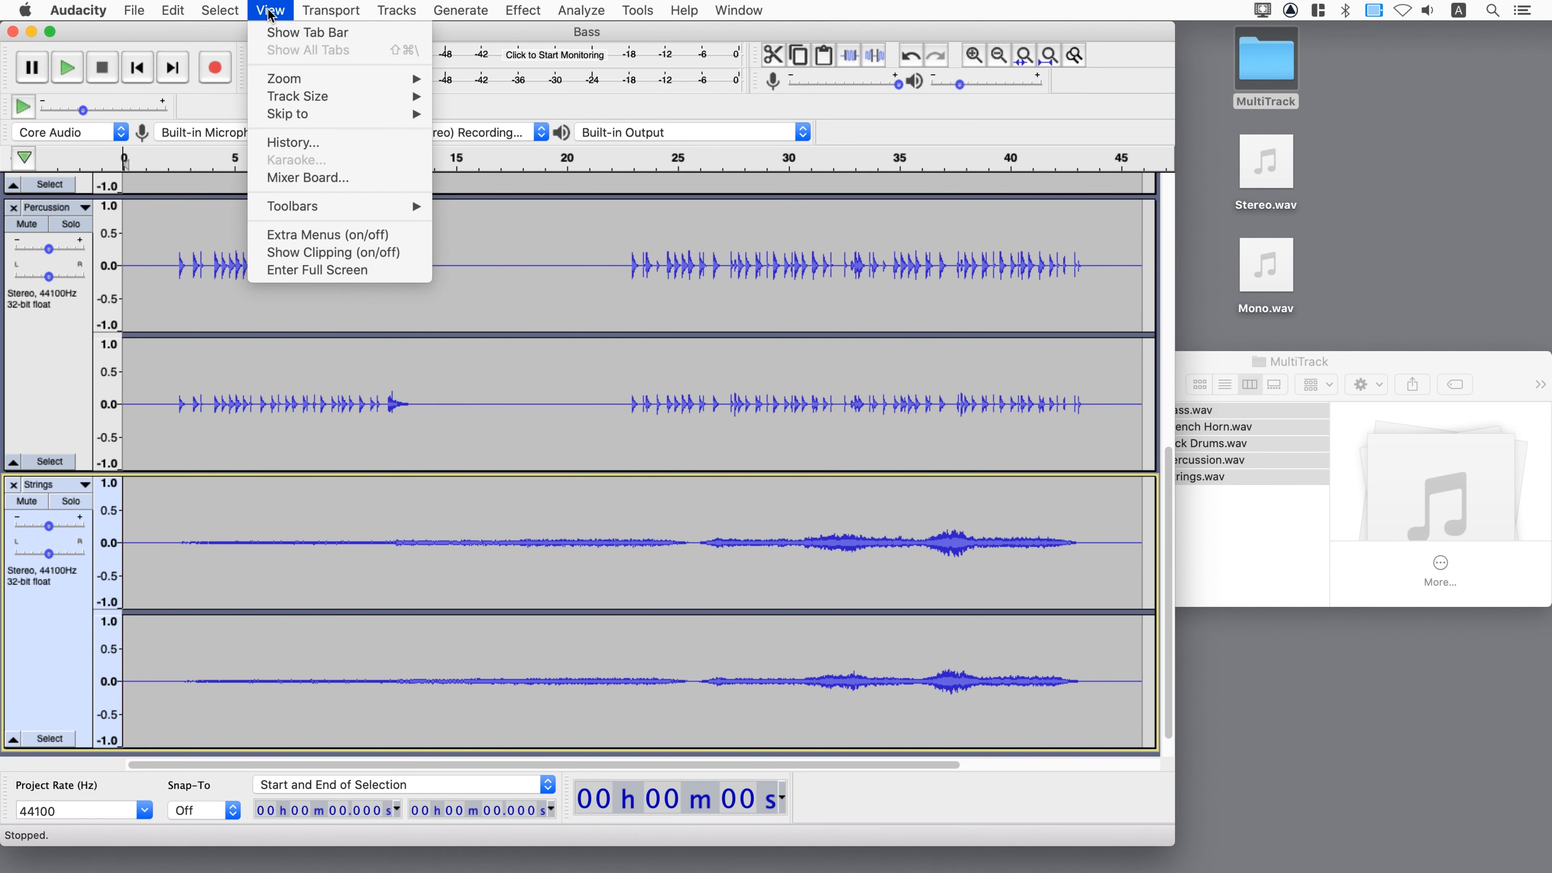
mouse_move(399, 99)
left_click(478, 116)
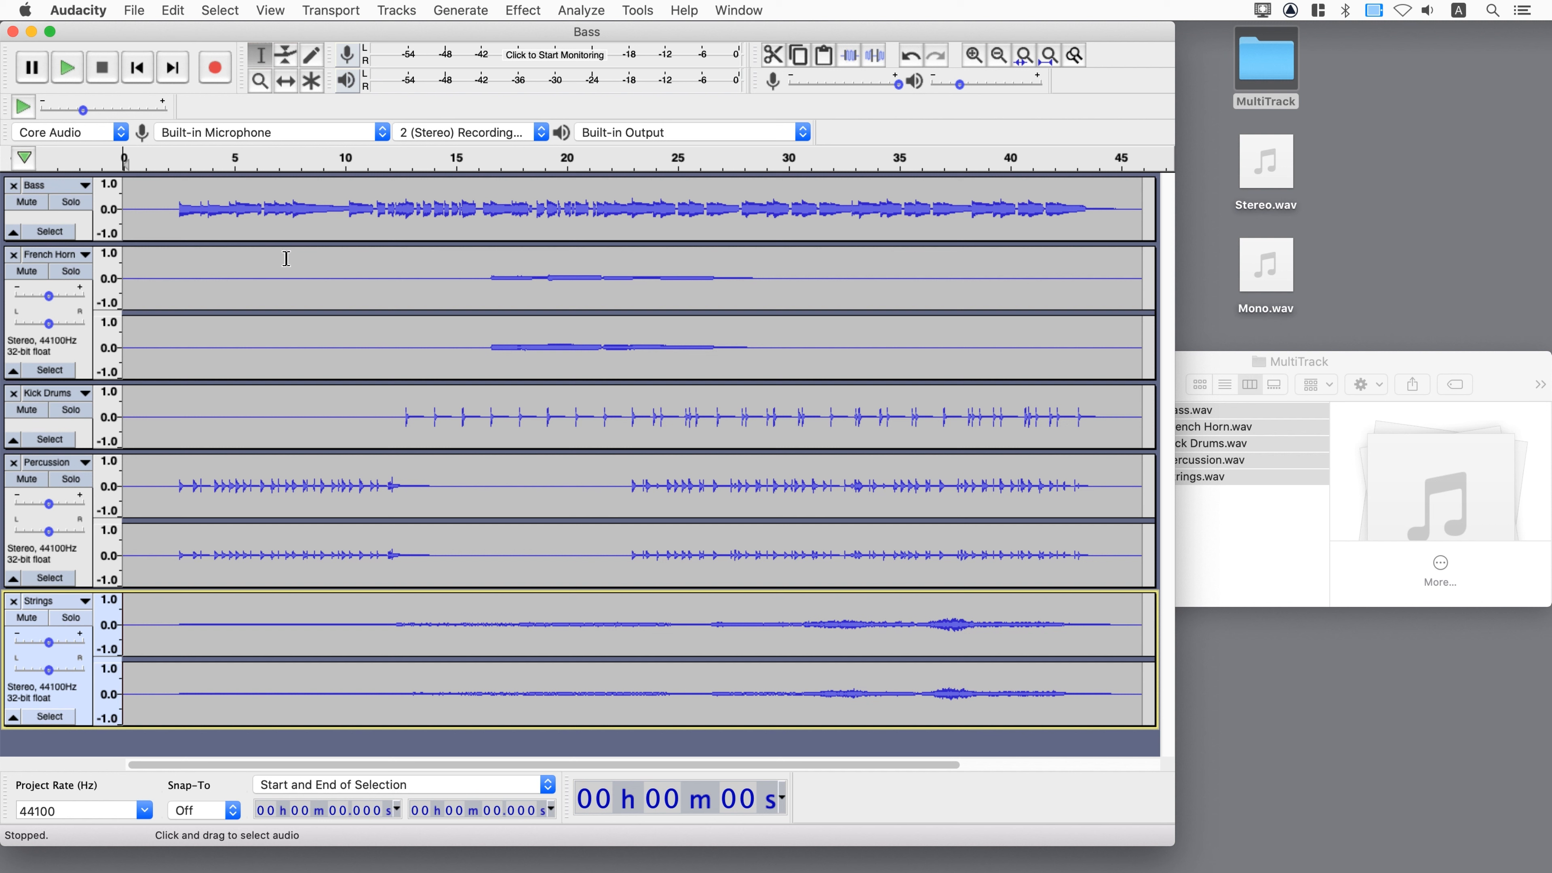
- Set the Import / Export preferences to use advanced mixing options when exporting tracks to an audio file
left_click(91, 13)
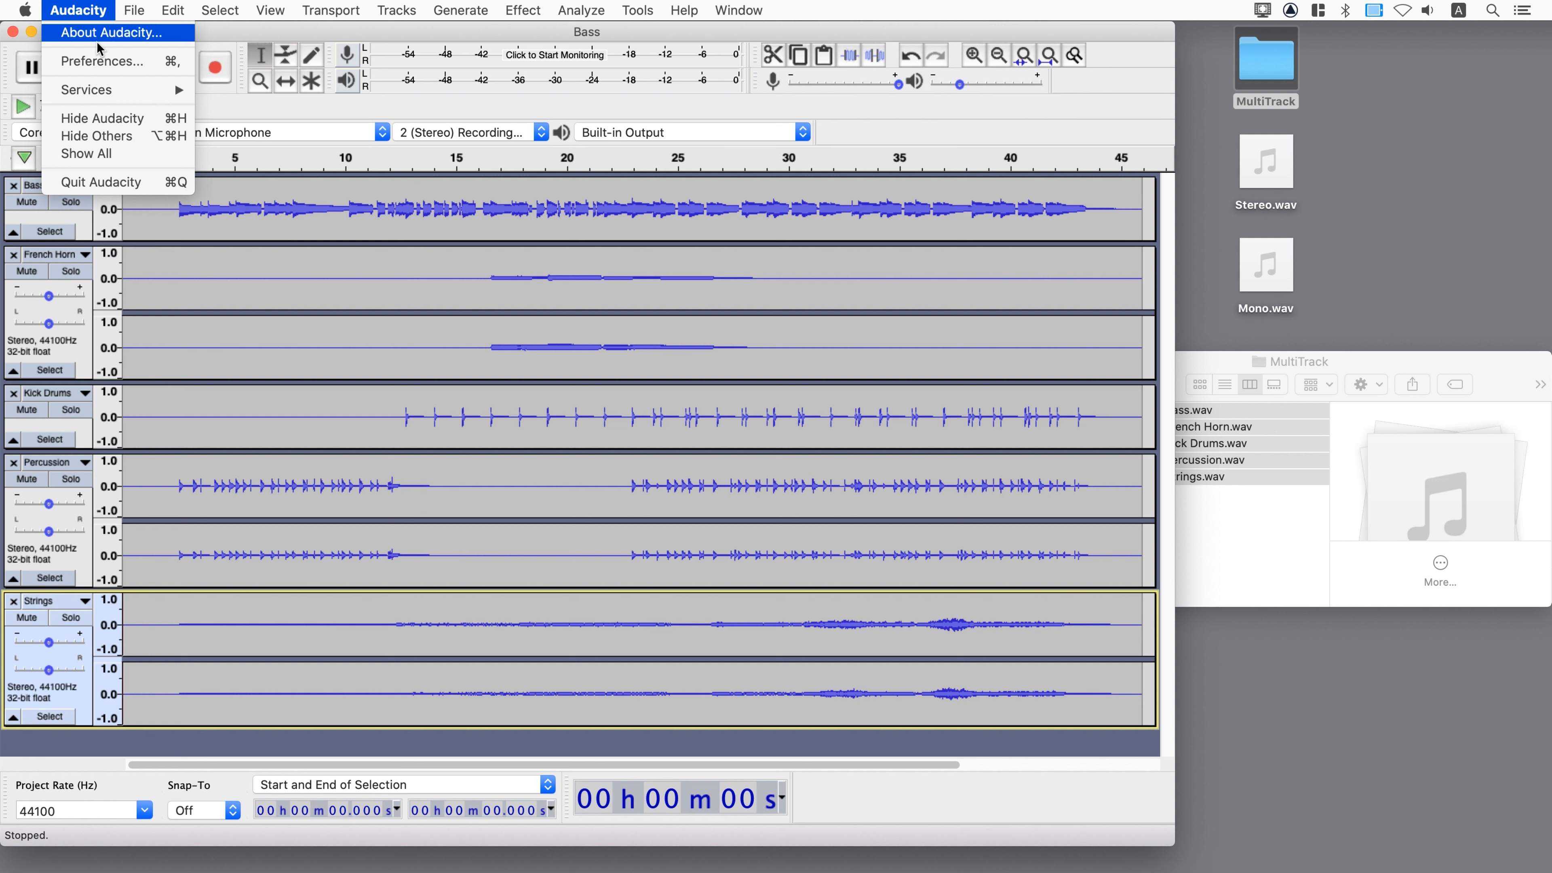
left_click(104, 62)
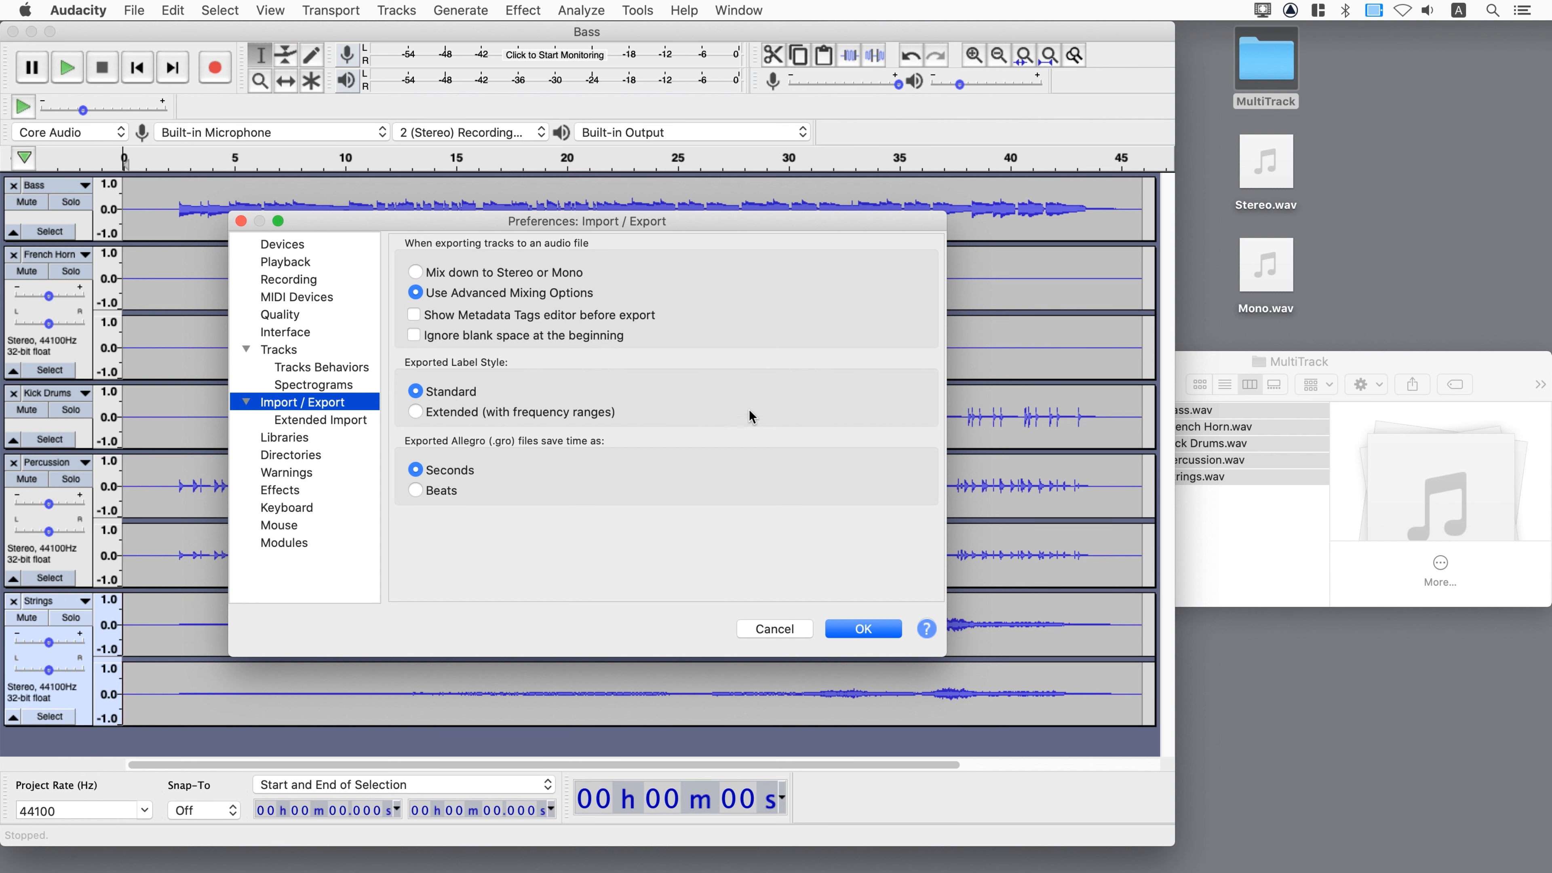
left_click(842, 629)
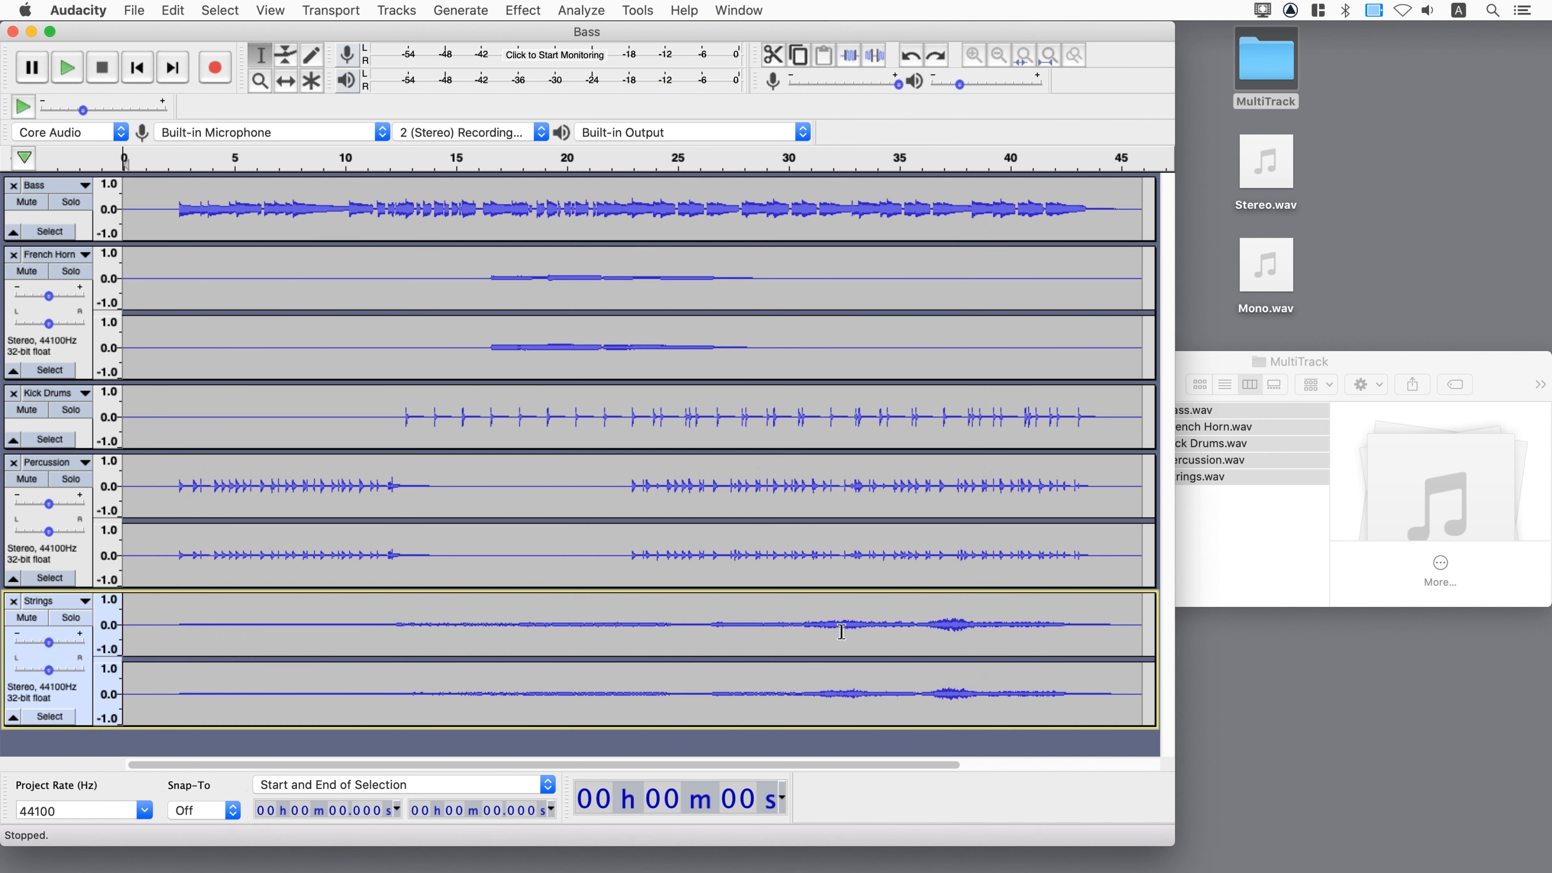
- Export the audio to the desktop as Multitrack, using Other uncompressed files with a WAVEX (Microsoft) header and Signed 16-bit PCM encoding
left_click(135, 12)
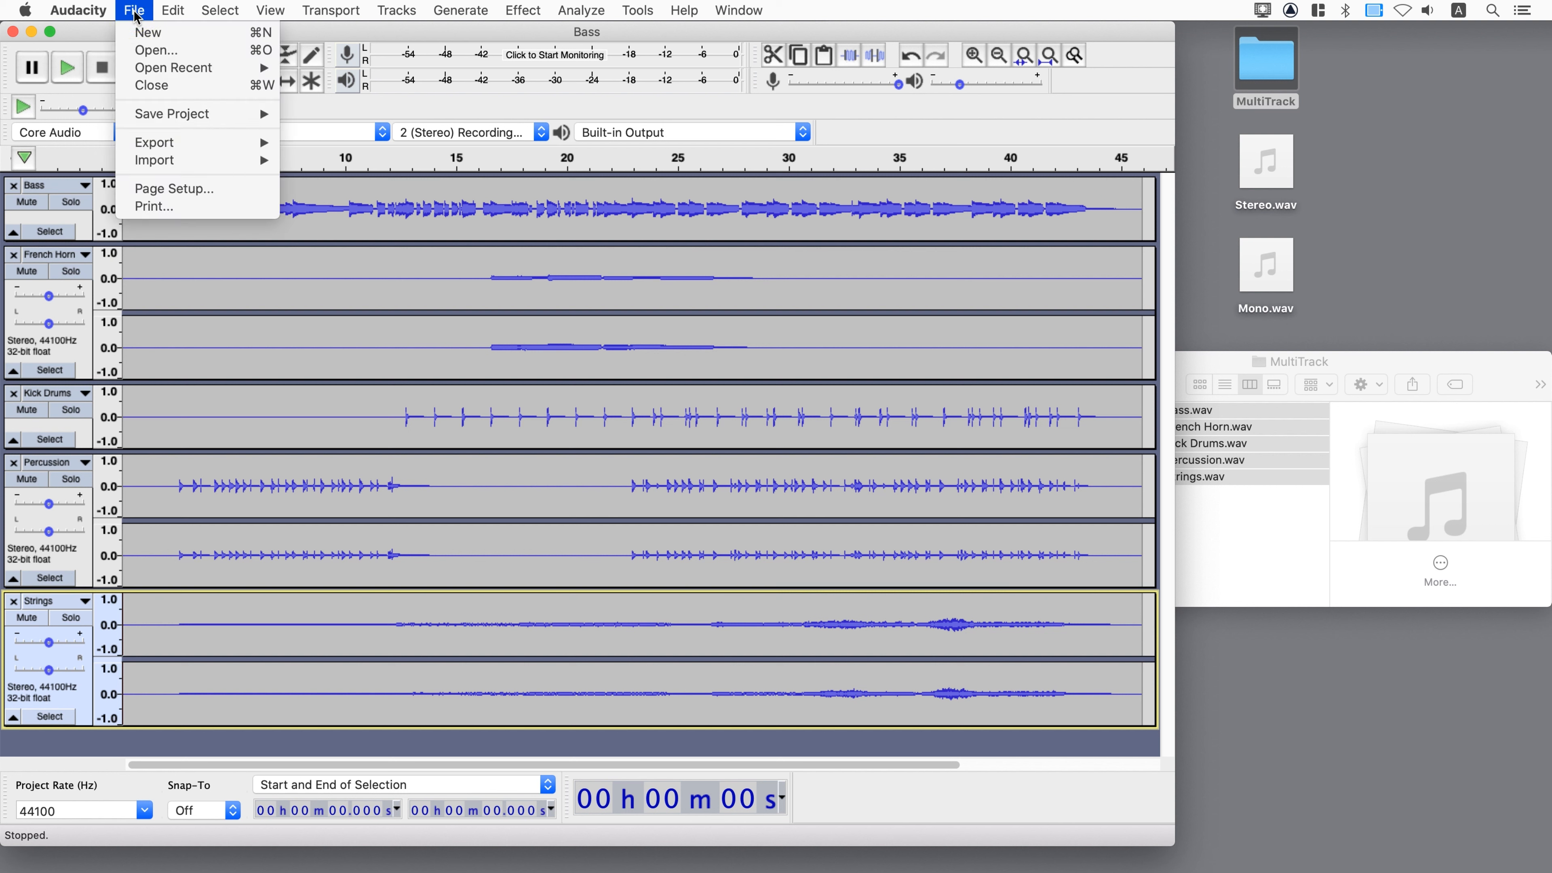
mouse_move(153, 147)
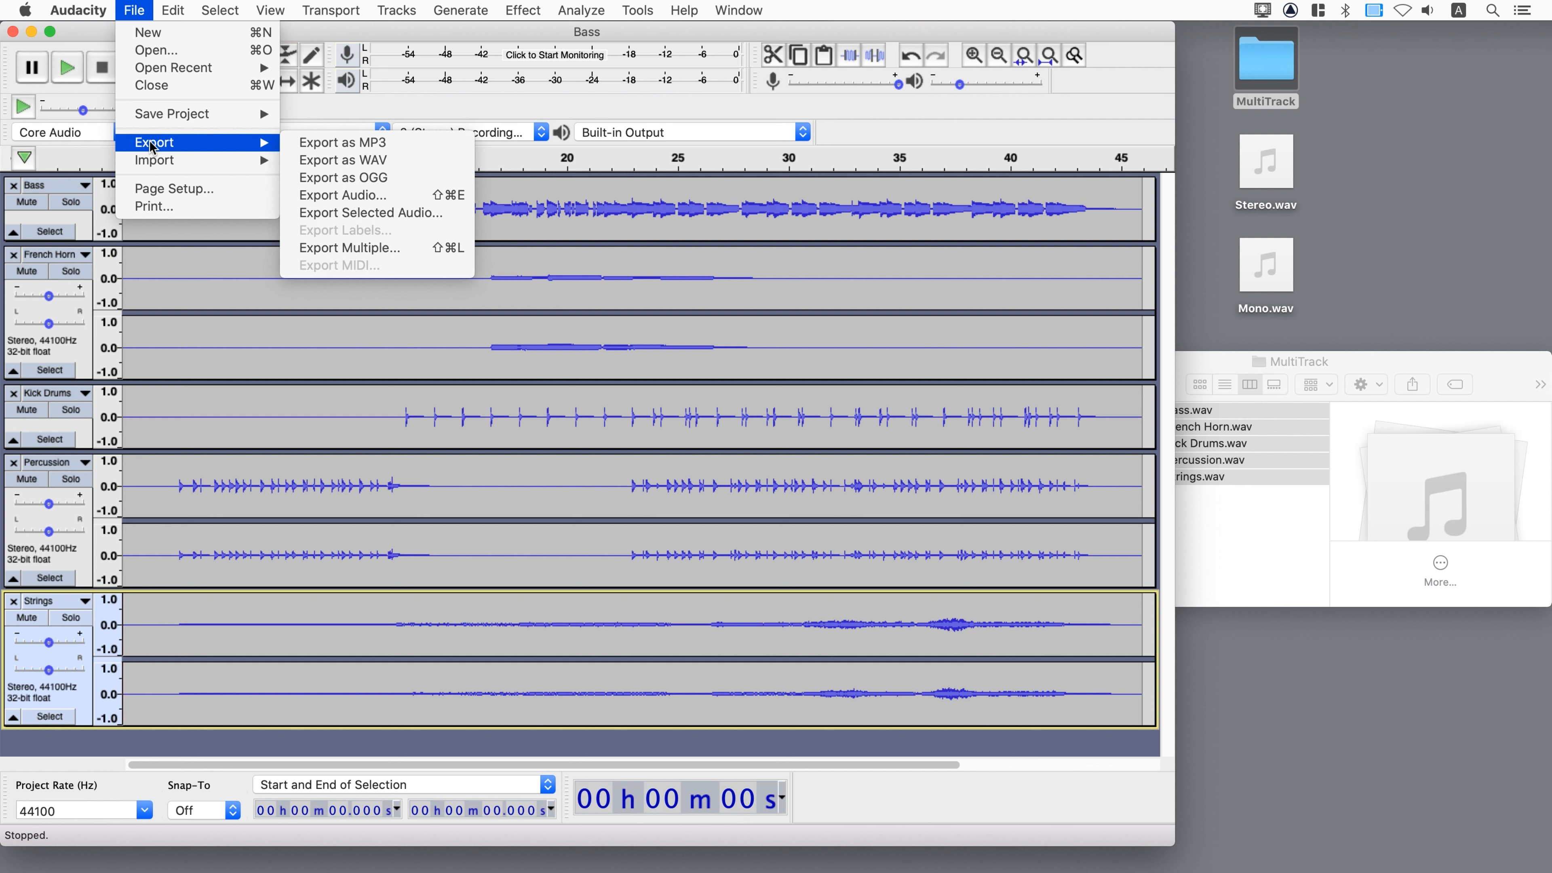
left_click(346, 196)
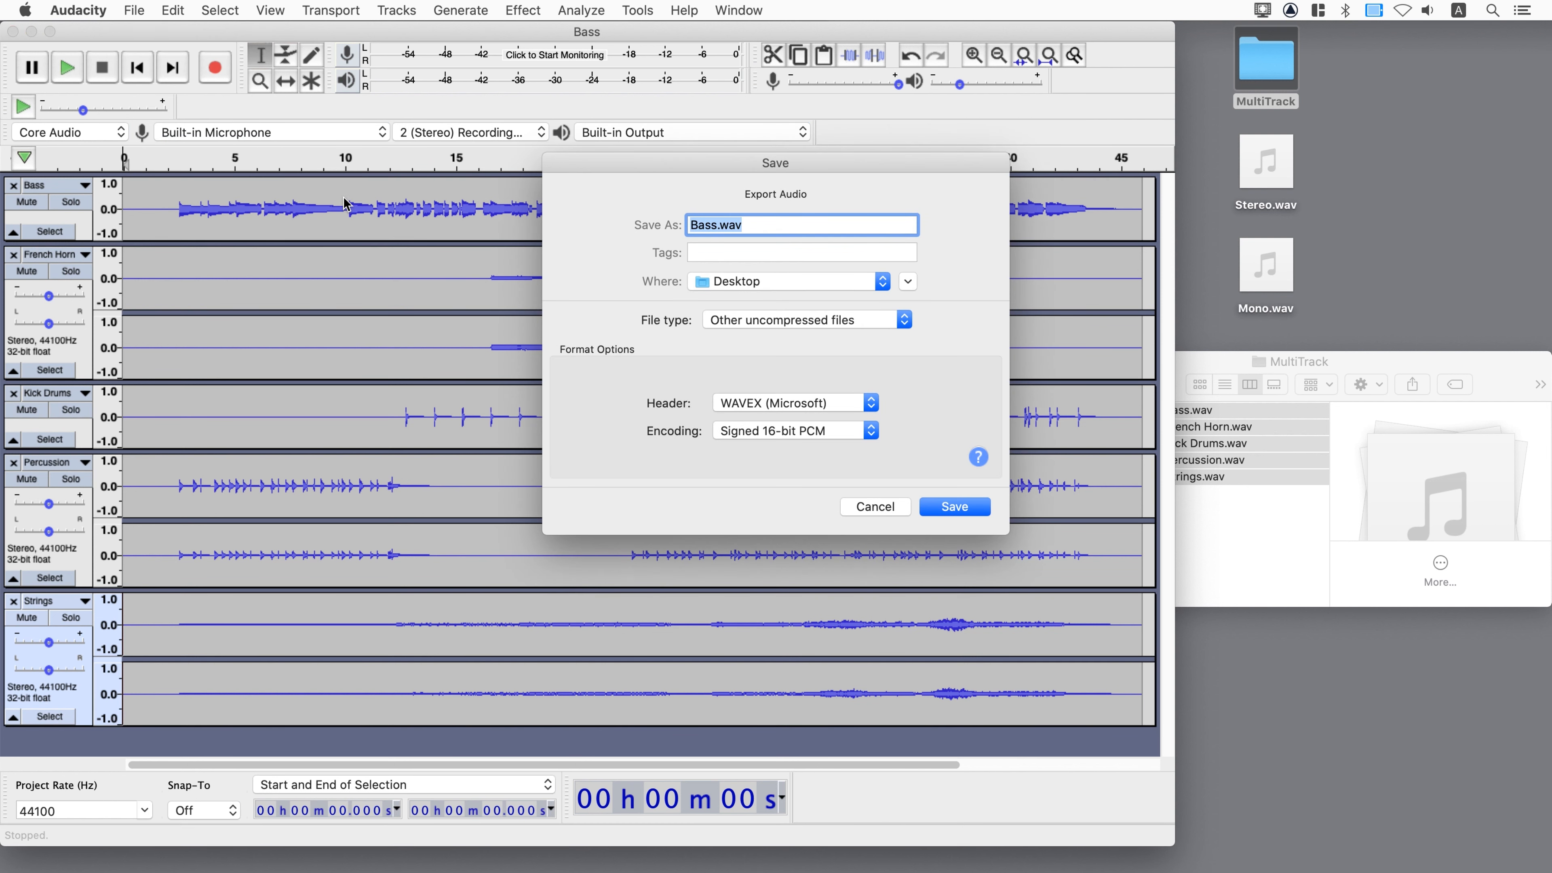
left_click(772, 323)
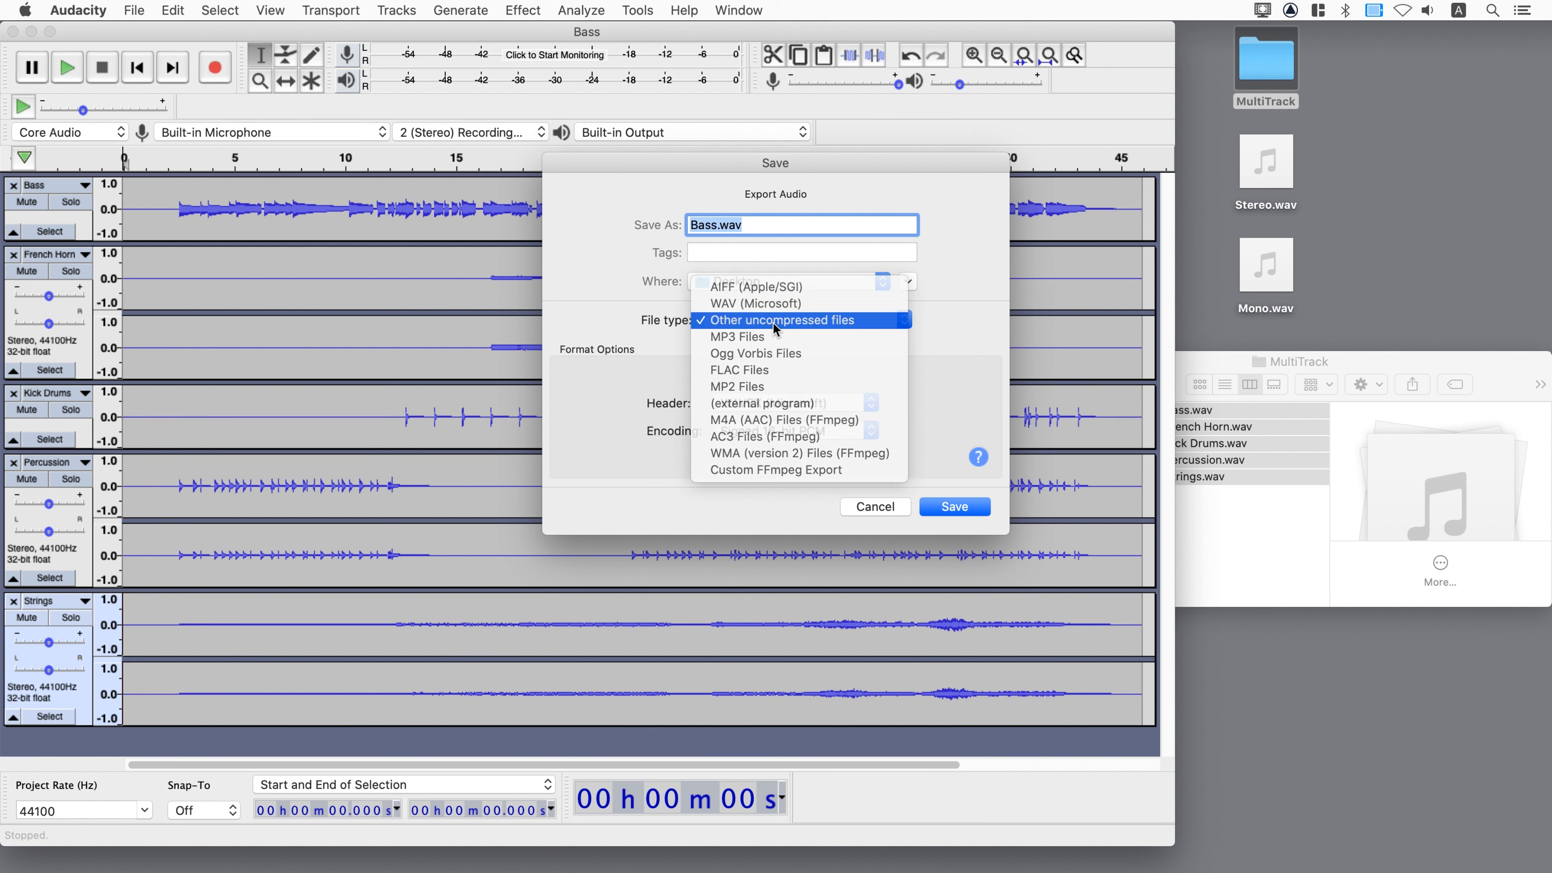
left_click(773, 323)
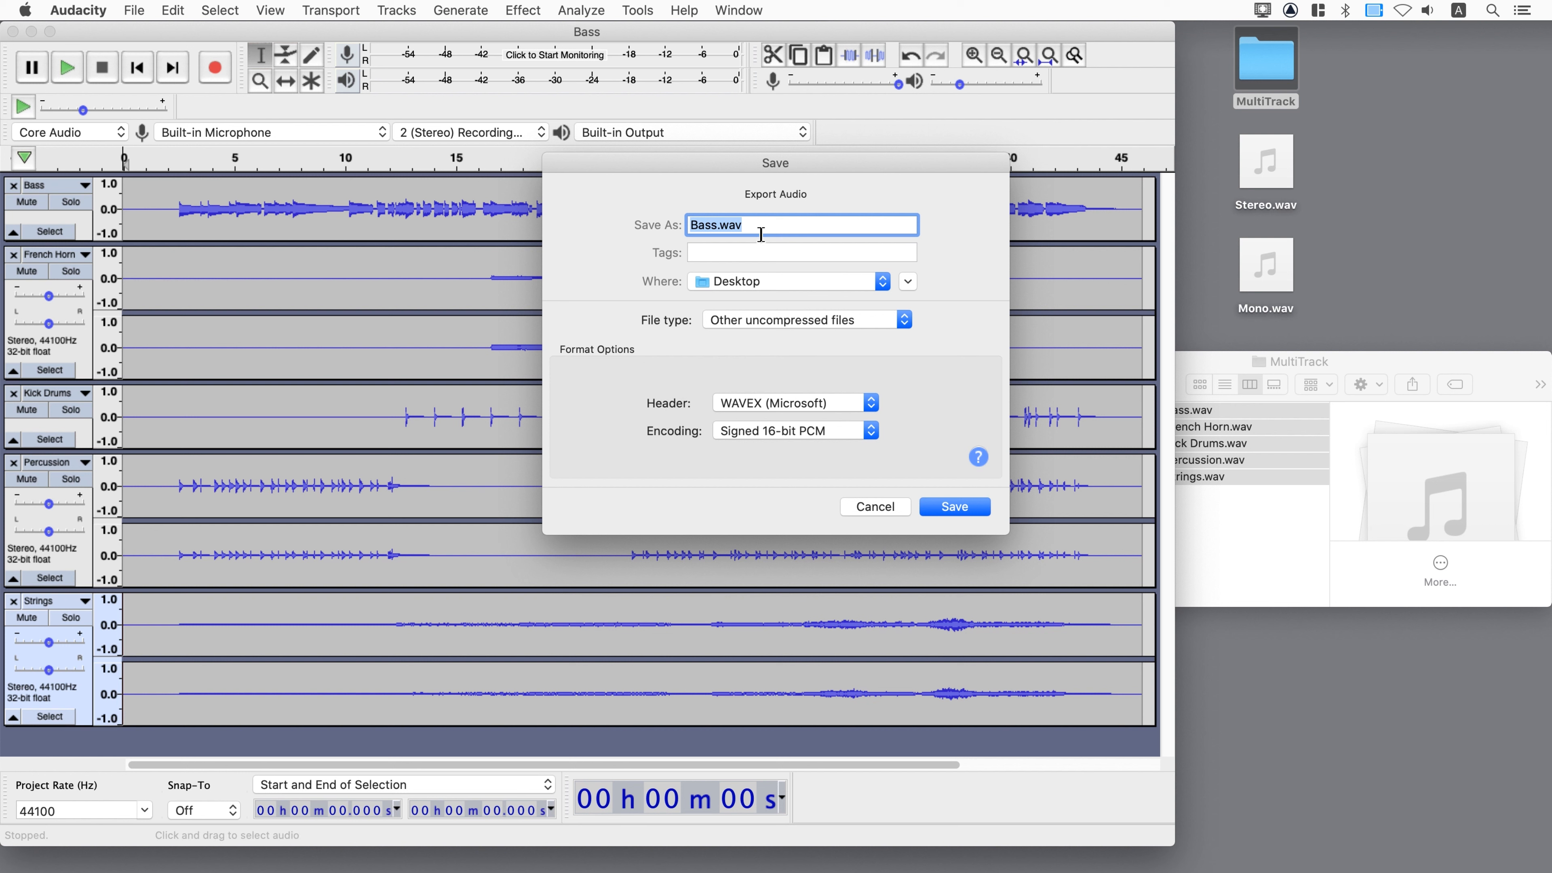
type("Multitrack")
left_click(940, 511)
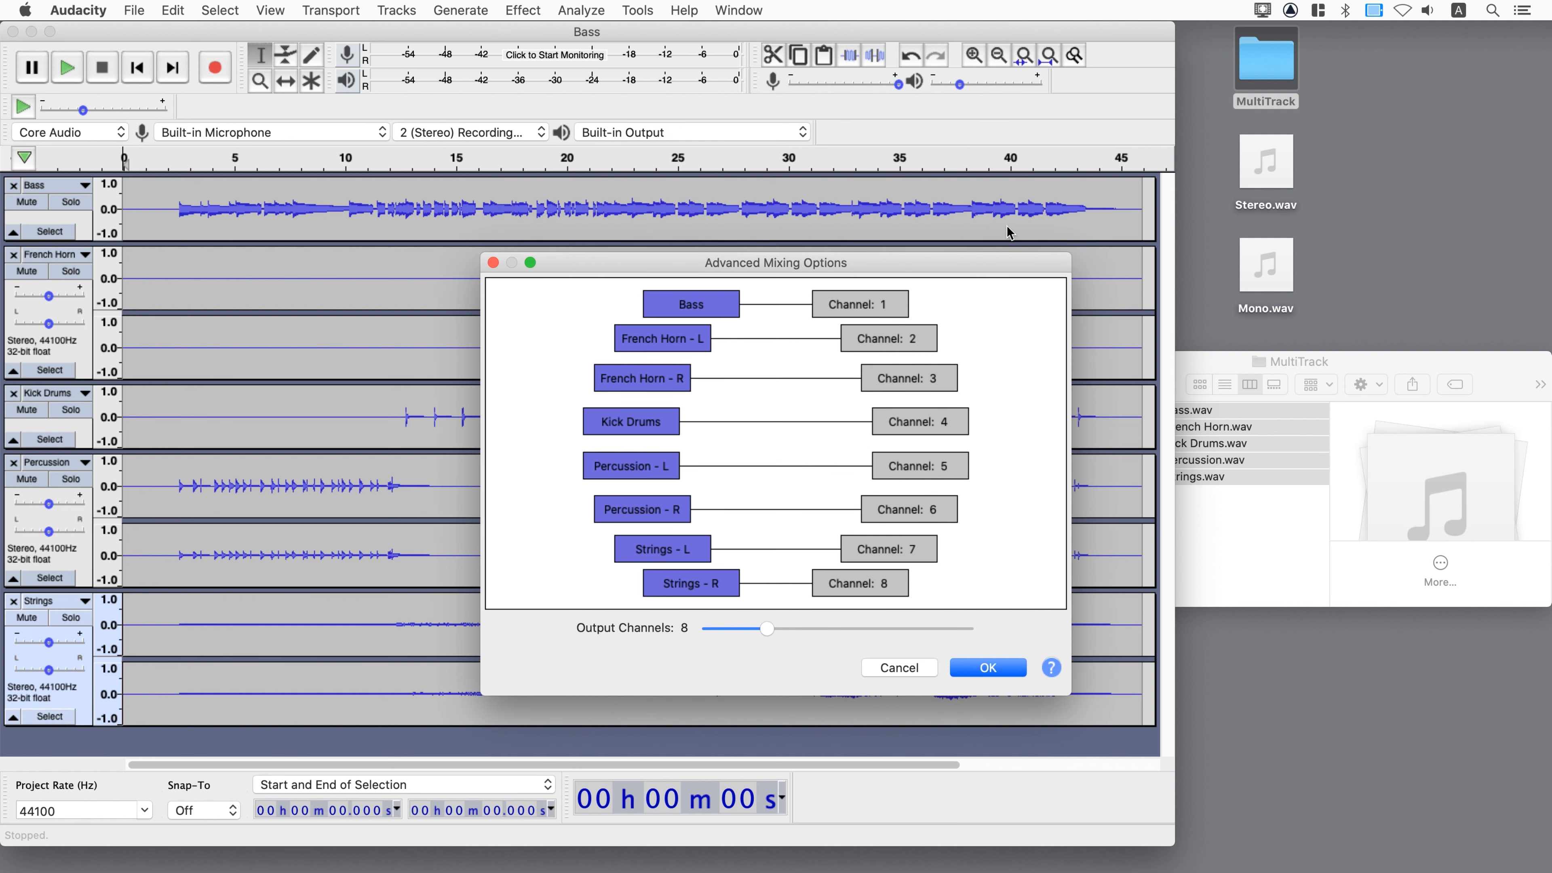
- Take a screenshot of the track-to-channel mapping in the advanced mixing options and accept it with 8 output channels
left_click_drag(994, 267, 960, 224)
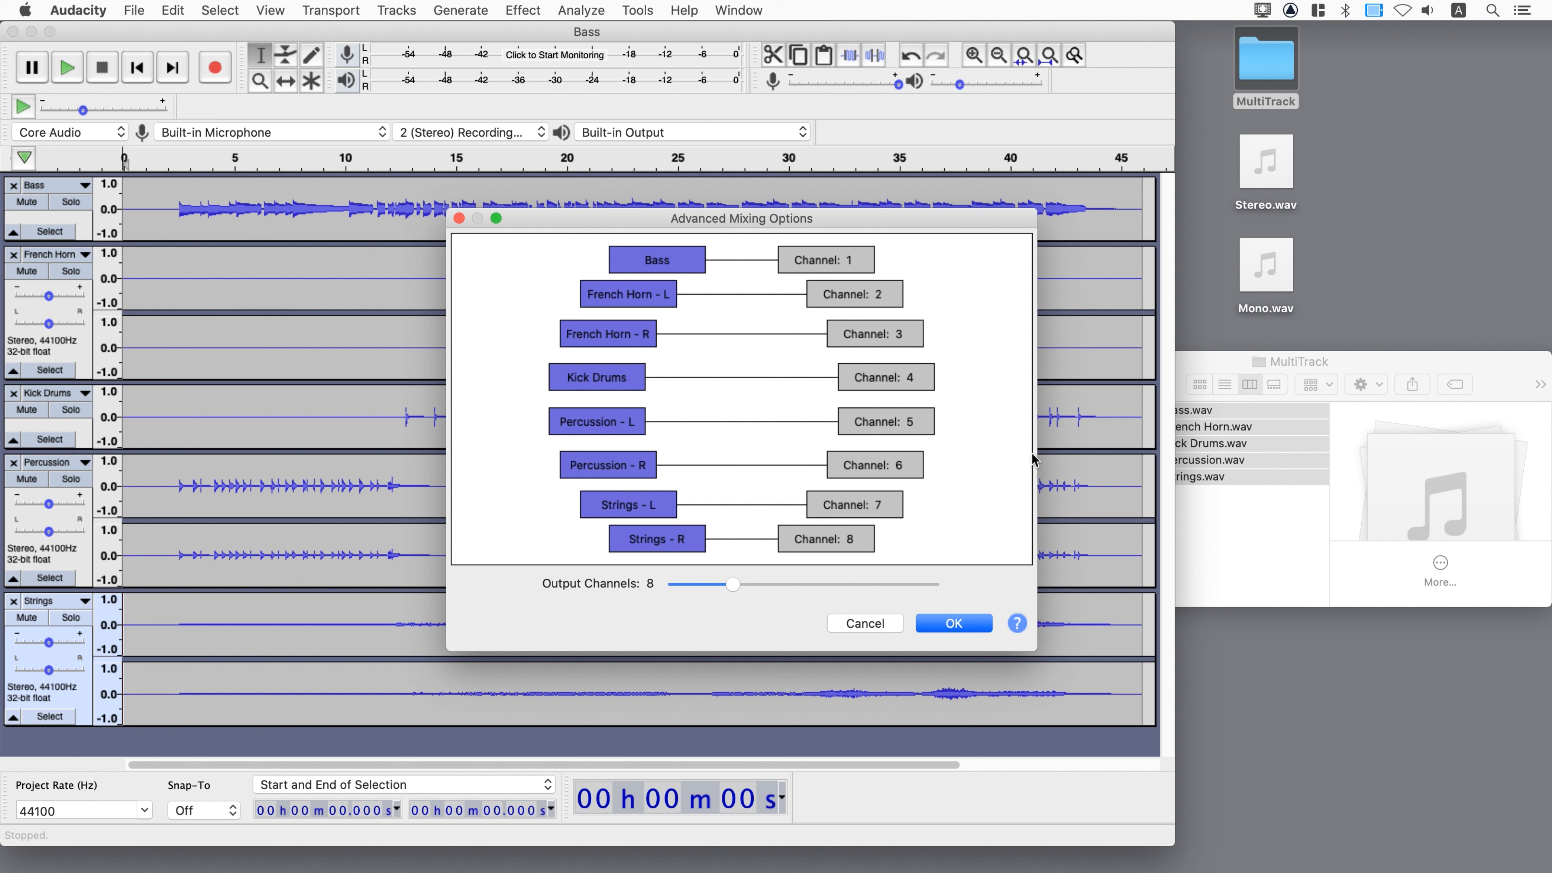
key("super+shift+4")
left_click_drag(445, 211, 1038, 653)
left_click(975, 626)
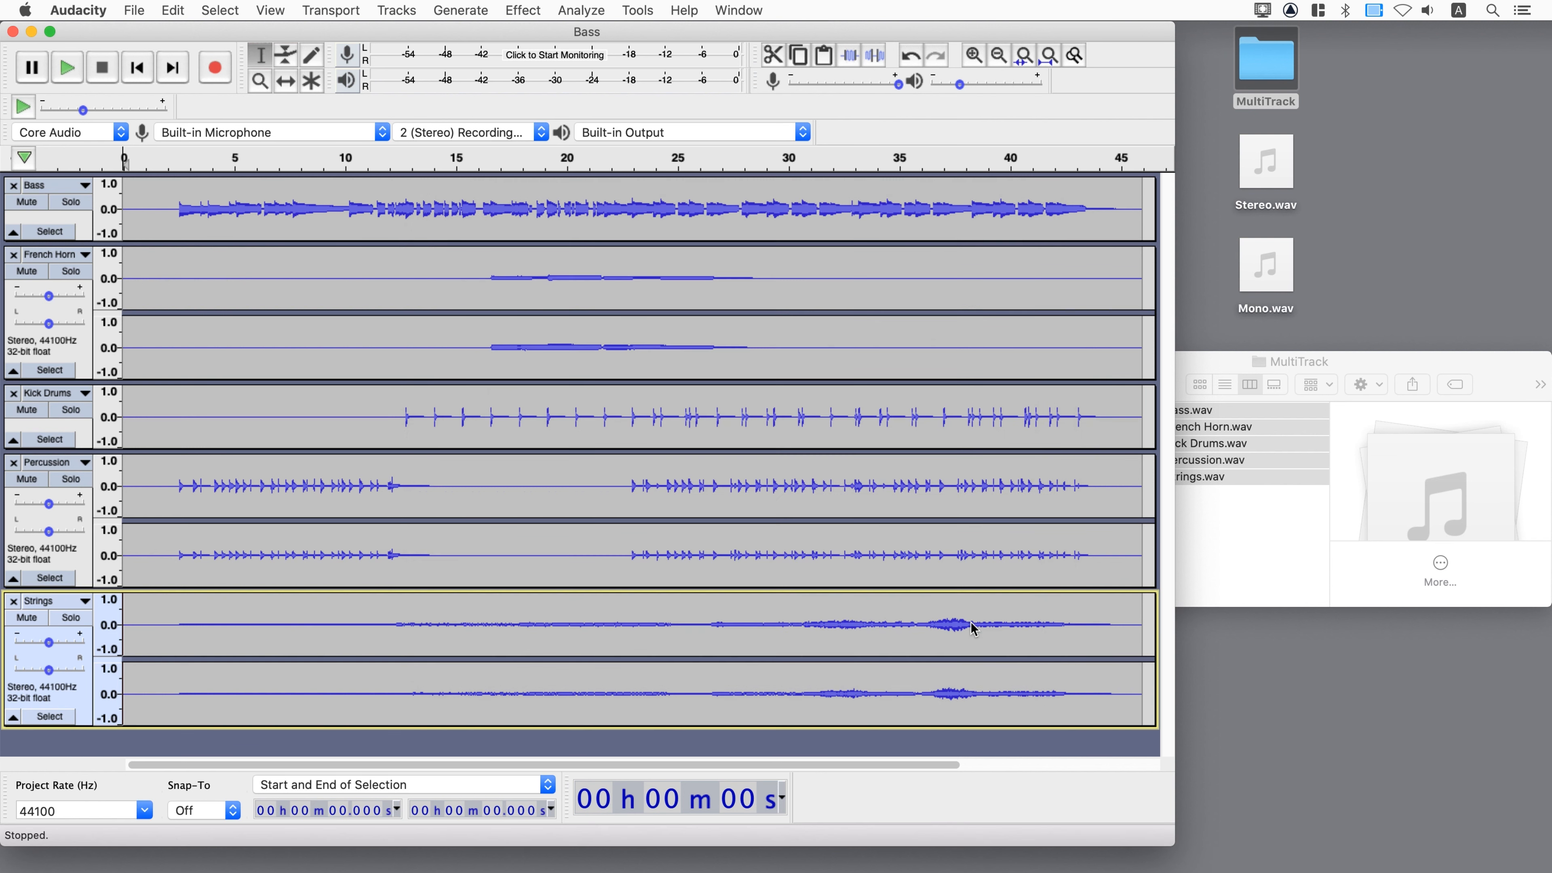
- Return to QLab, add Multitrack.wav from the desktop as a cue and set its audio output patch to 7 - OCTA-CAPTURE
left_click(32, 34)
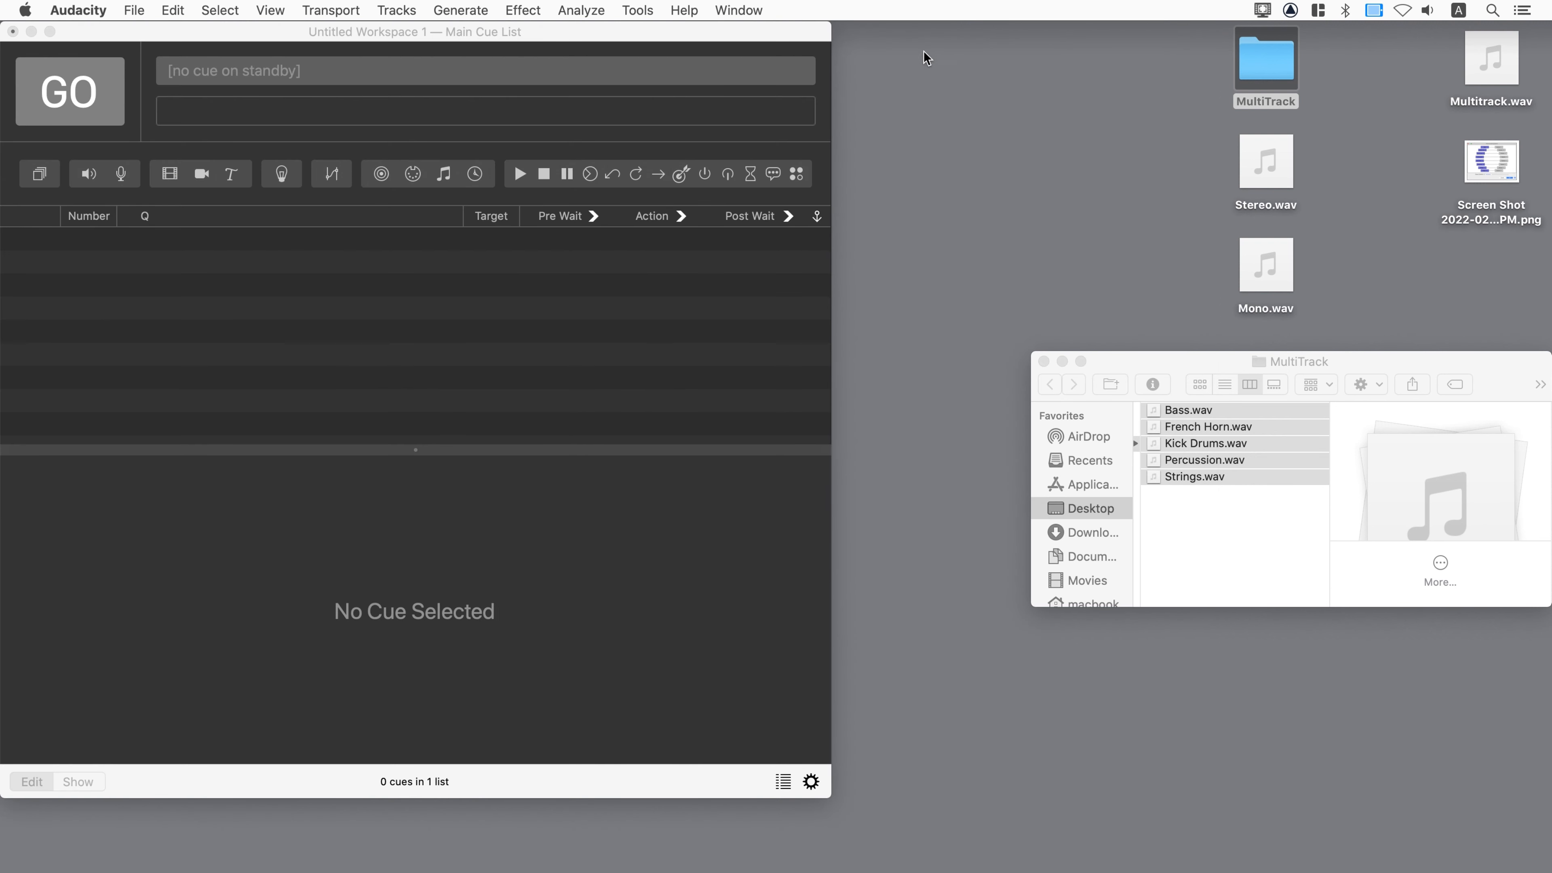
left_click_drag(1478, 67, 371, 304)
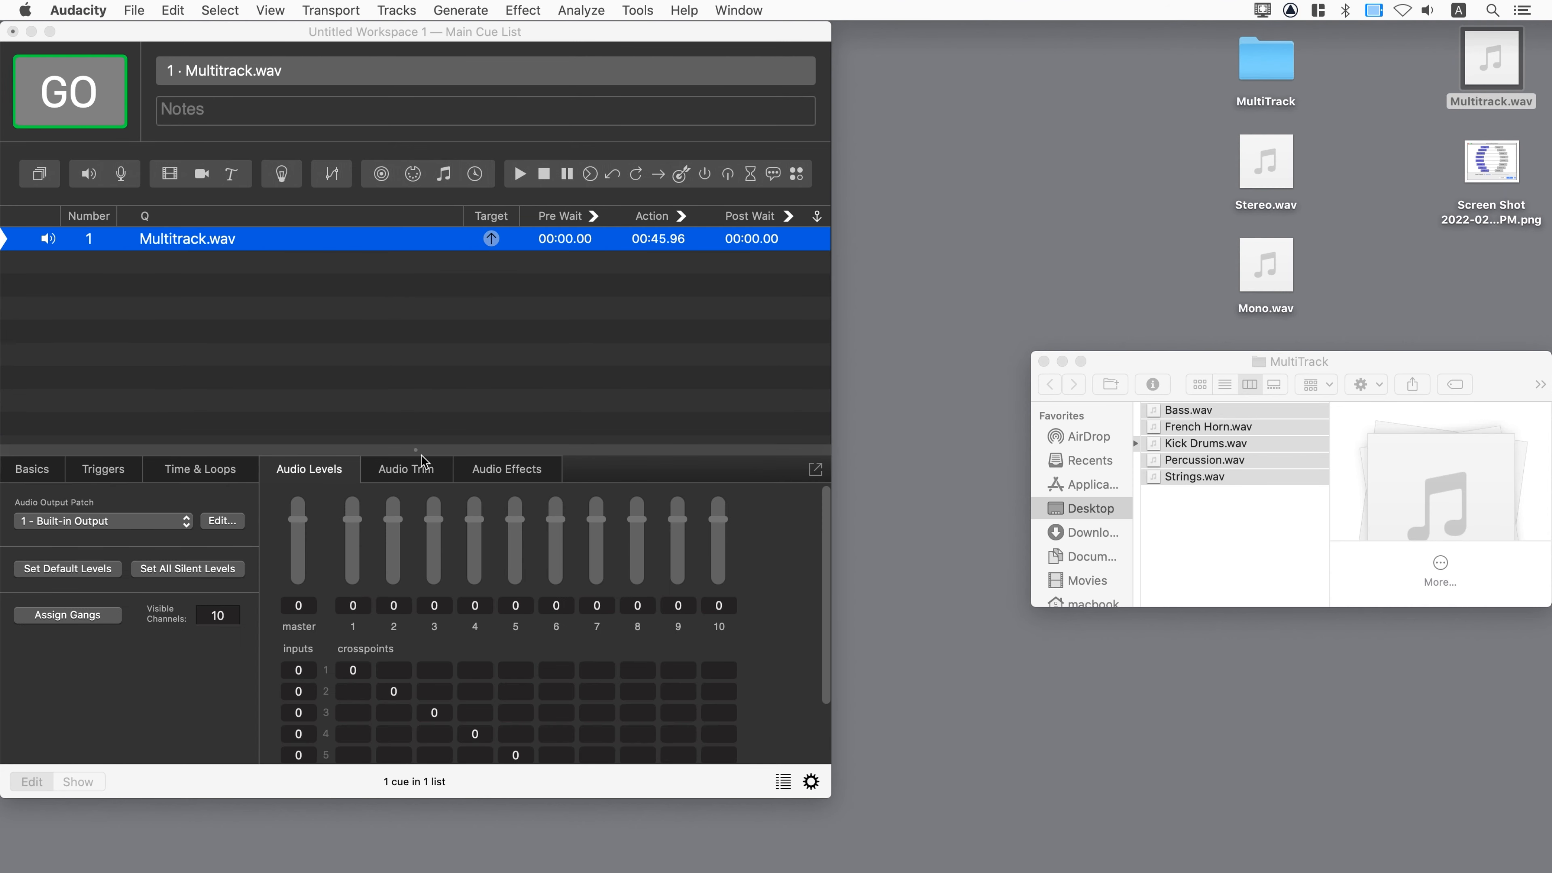
left_click_drag(415, 450, 421, 368)
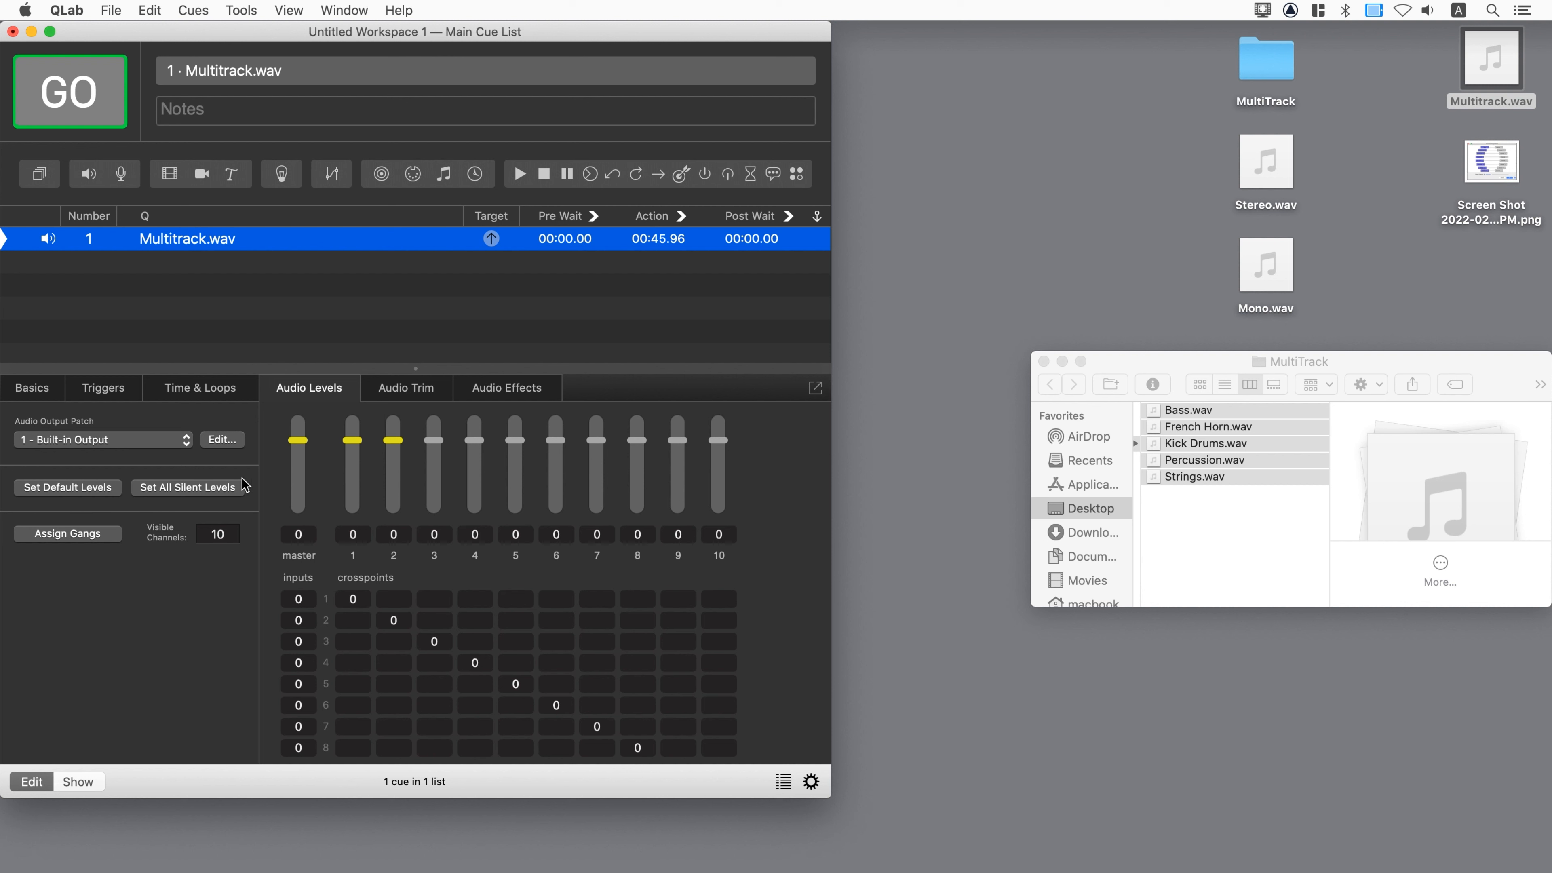
left_click(153, 441)
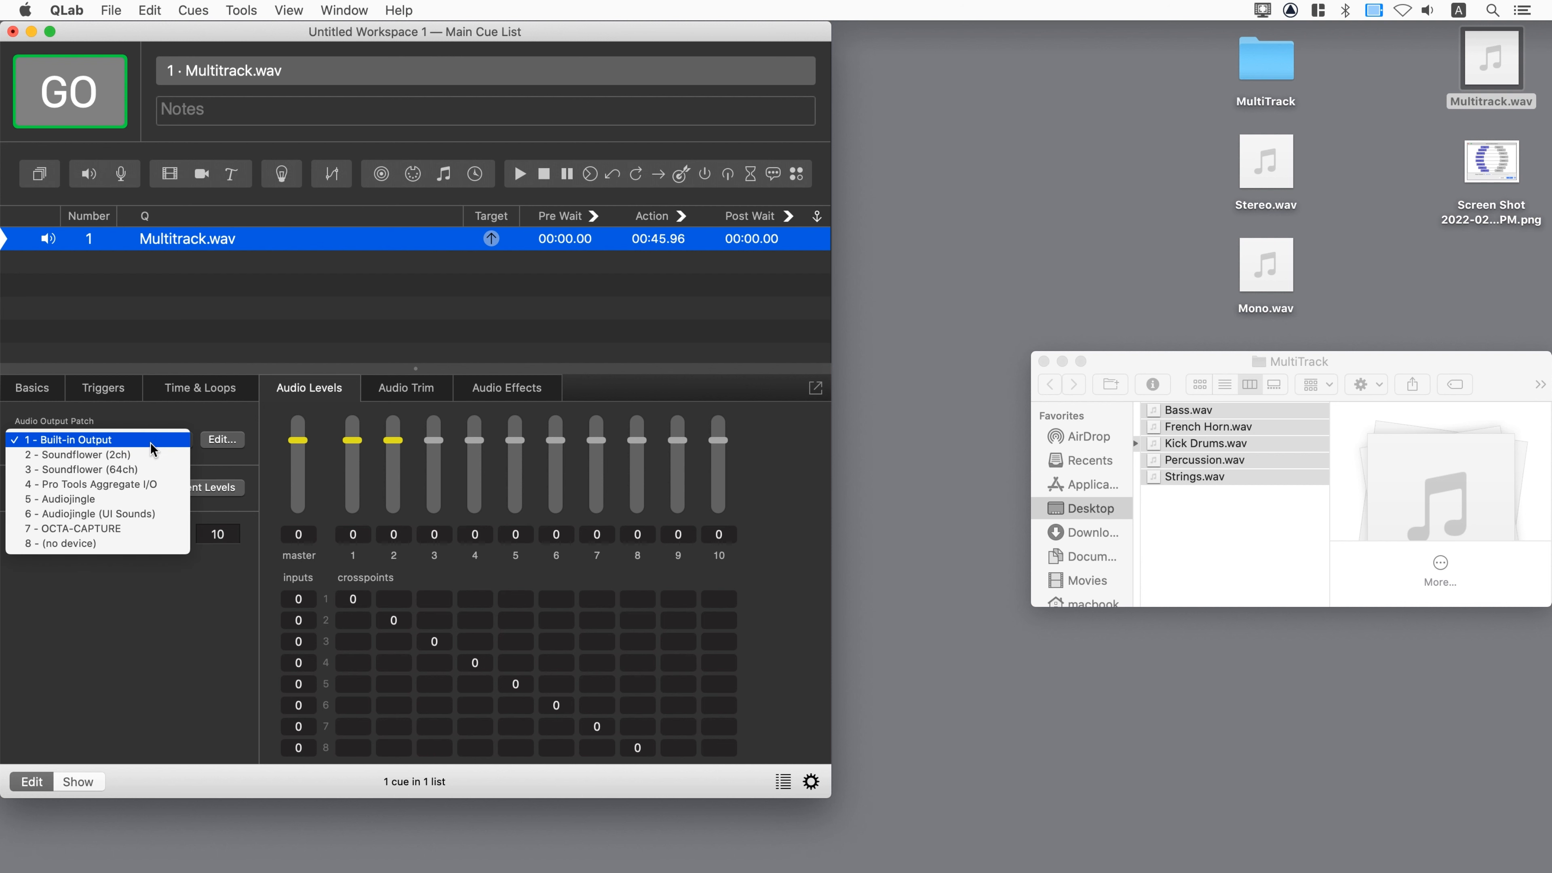
left_click(133, 527)
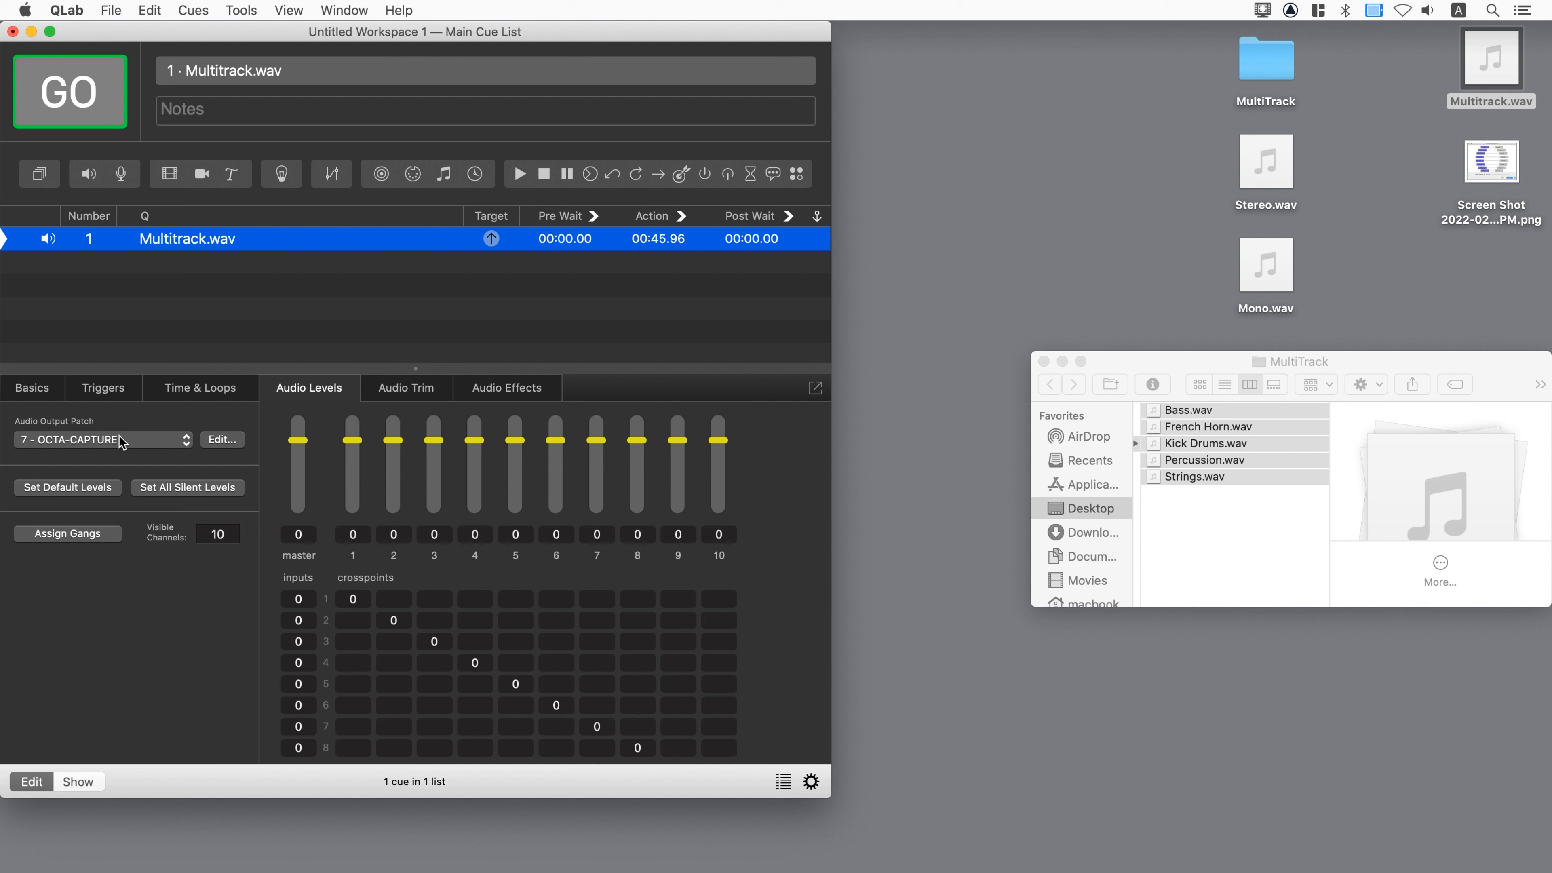
- Open the OCTA-CAPTURE output patch for editing and place the channel-mapping screenshot beside its enlarged window for reference
left_click(219, 444)
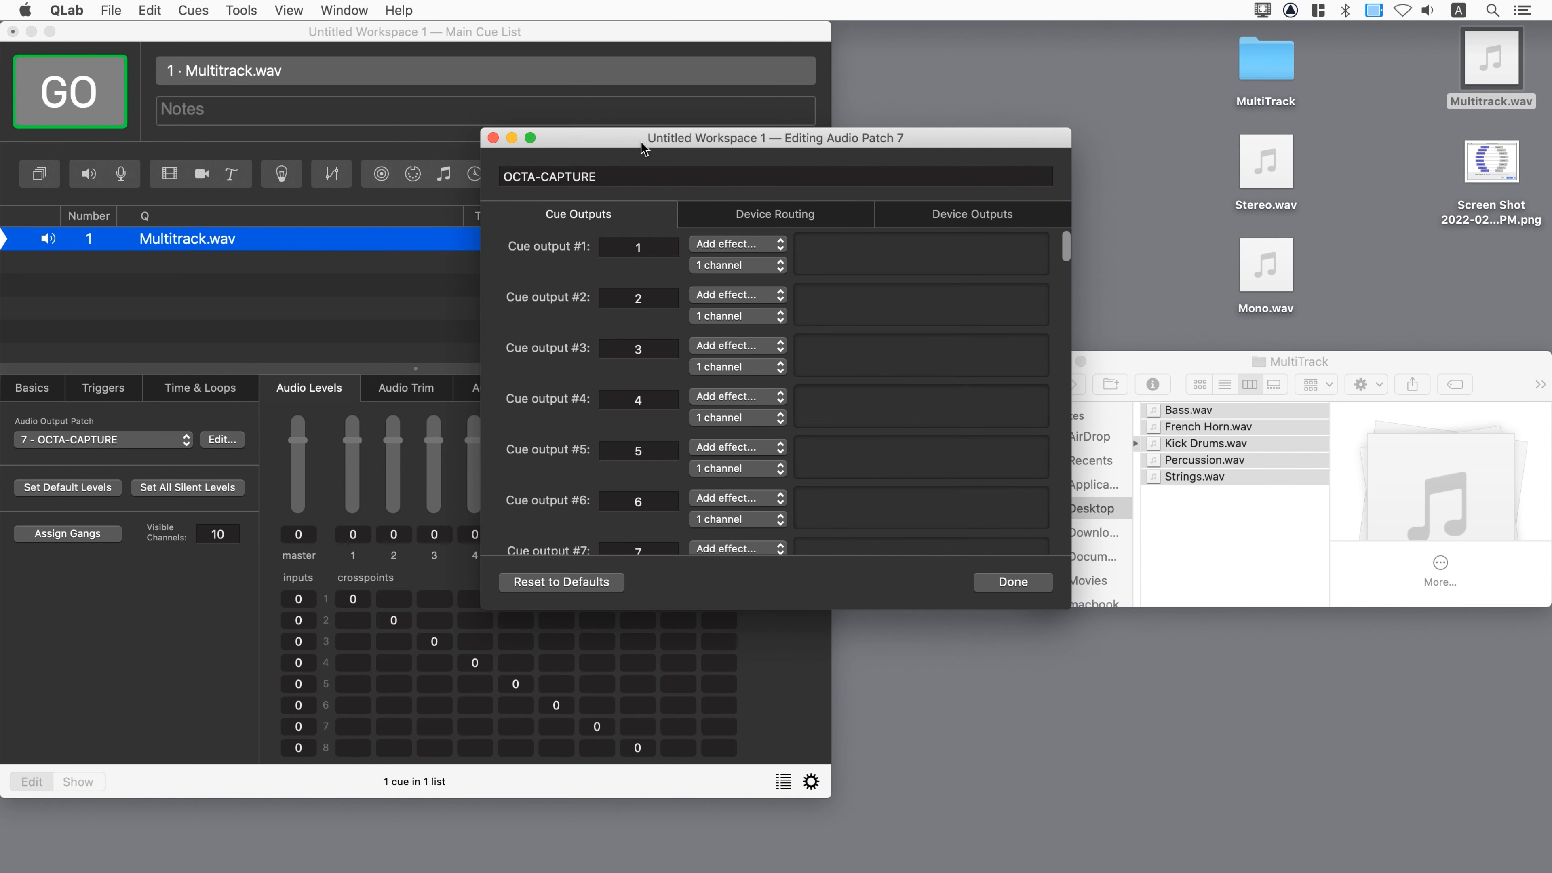
left_click_drag(642, 130, 353, 54)
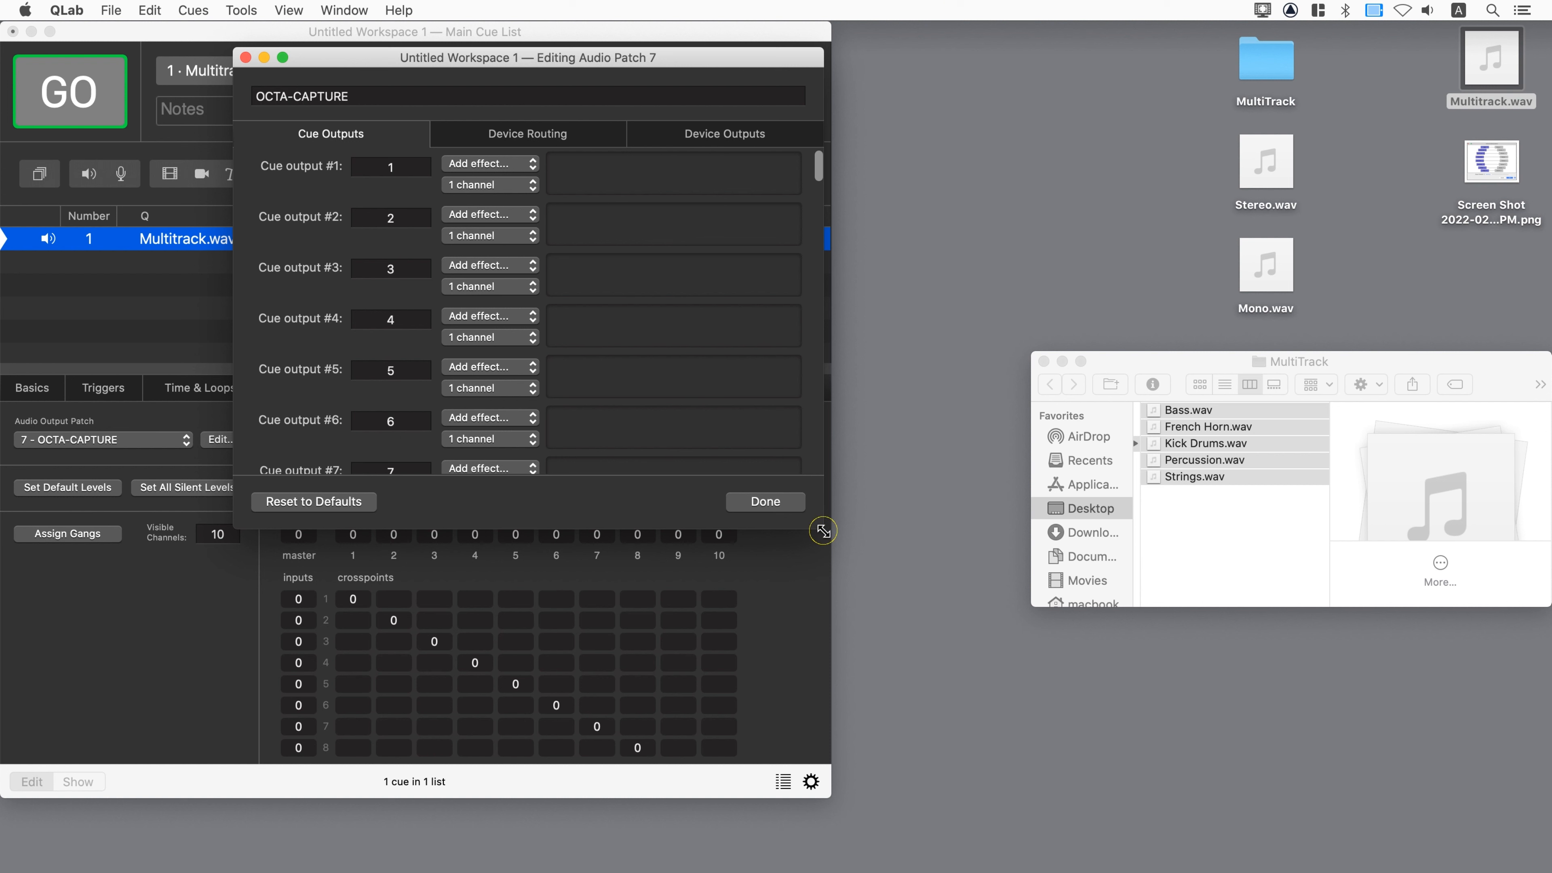
left_click_drag(822, 527, 830, 599)
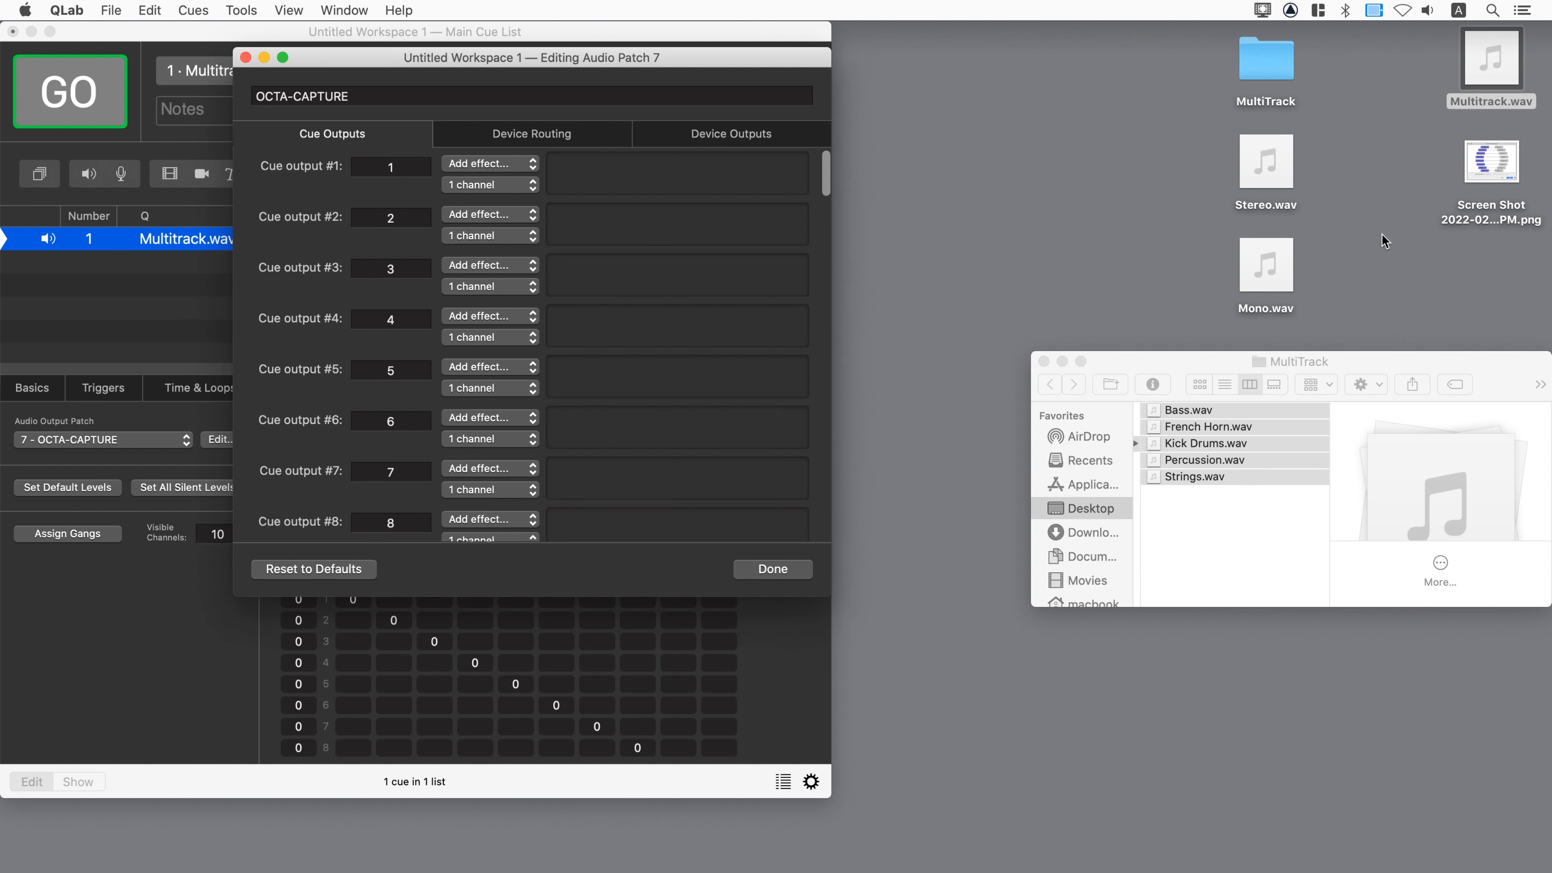
left_click(1475, 174)
double_click(1475, 175)
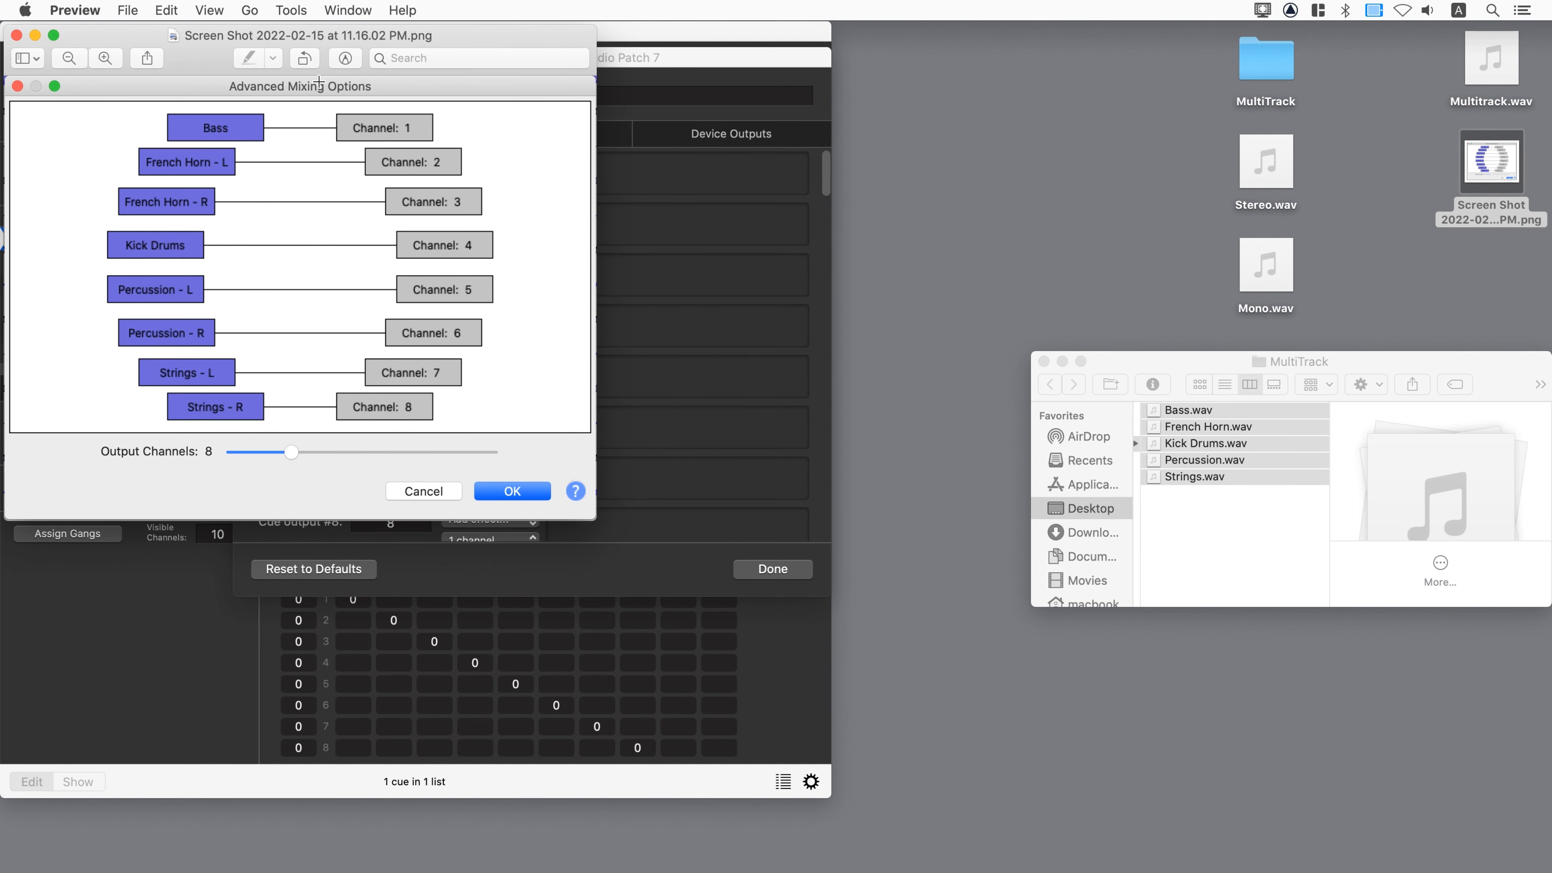
left_click_drag(328, 36, 1165, 28)
left_click(641, 61)
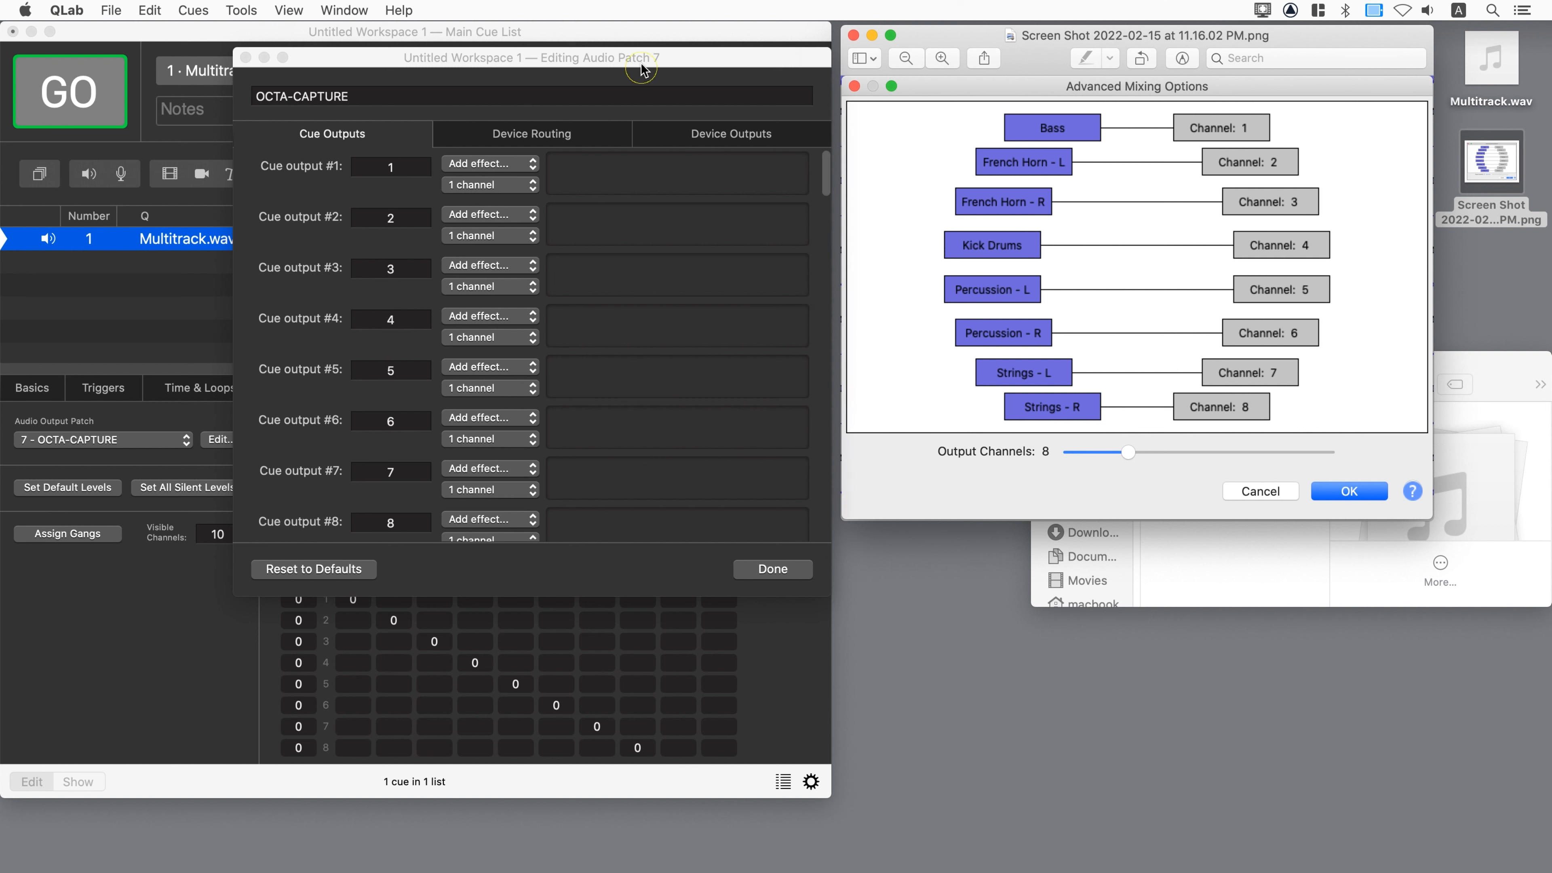
- Name cue outputs 1 to 3 of the patch Bass, horn L and horn R
double_click(403, 167)
type("Bass")
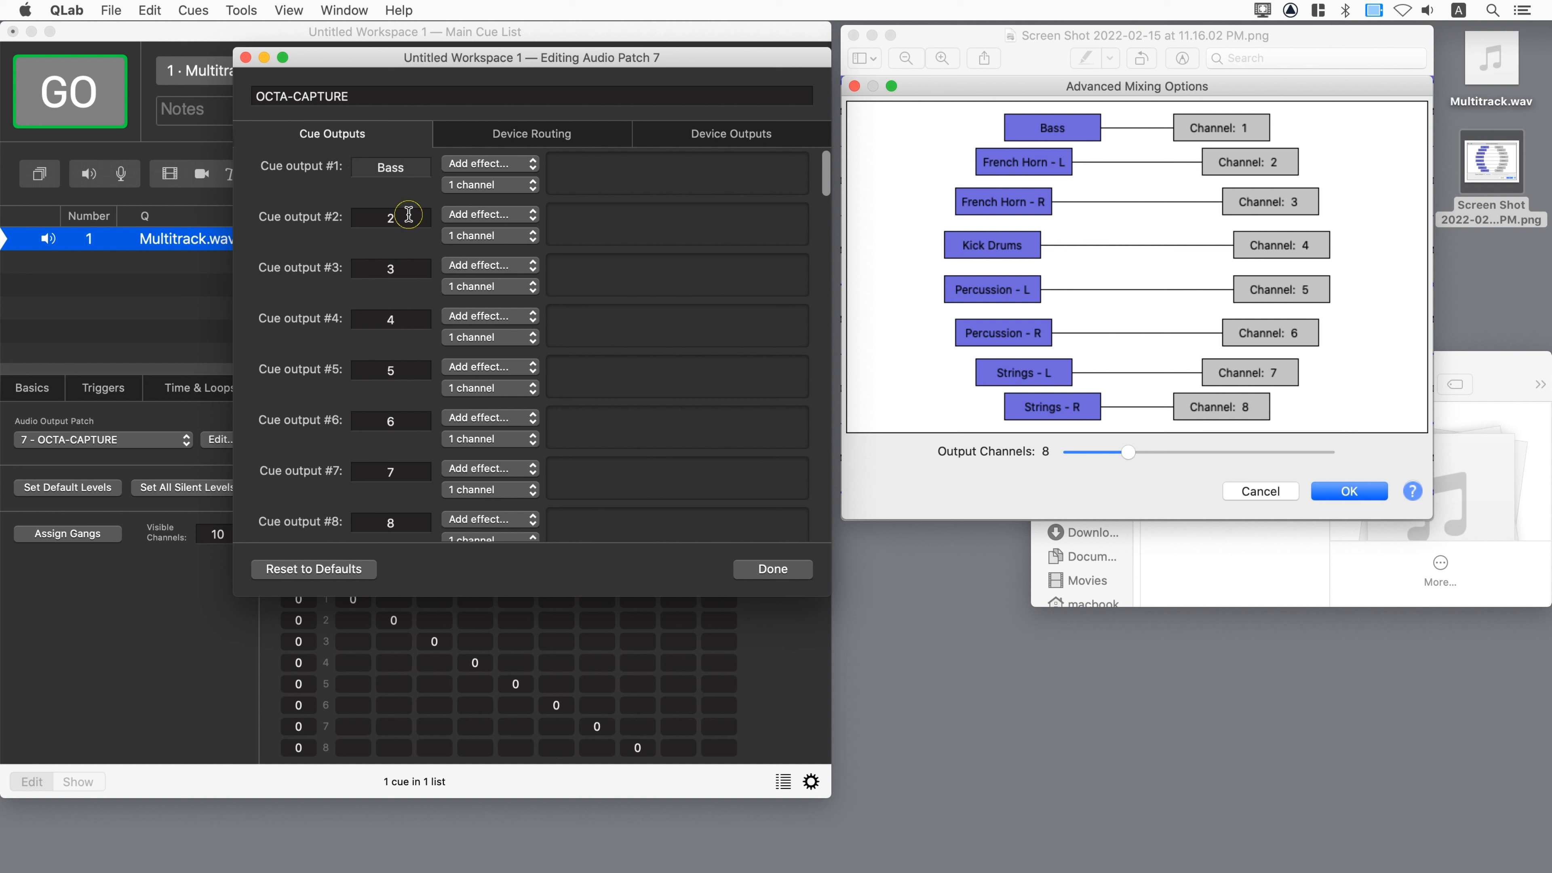
key("Tab")
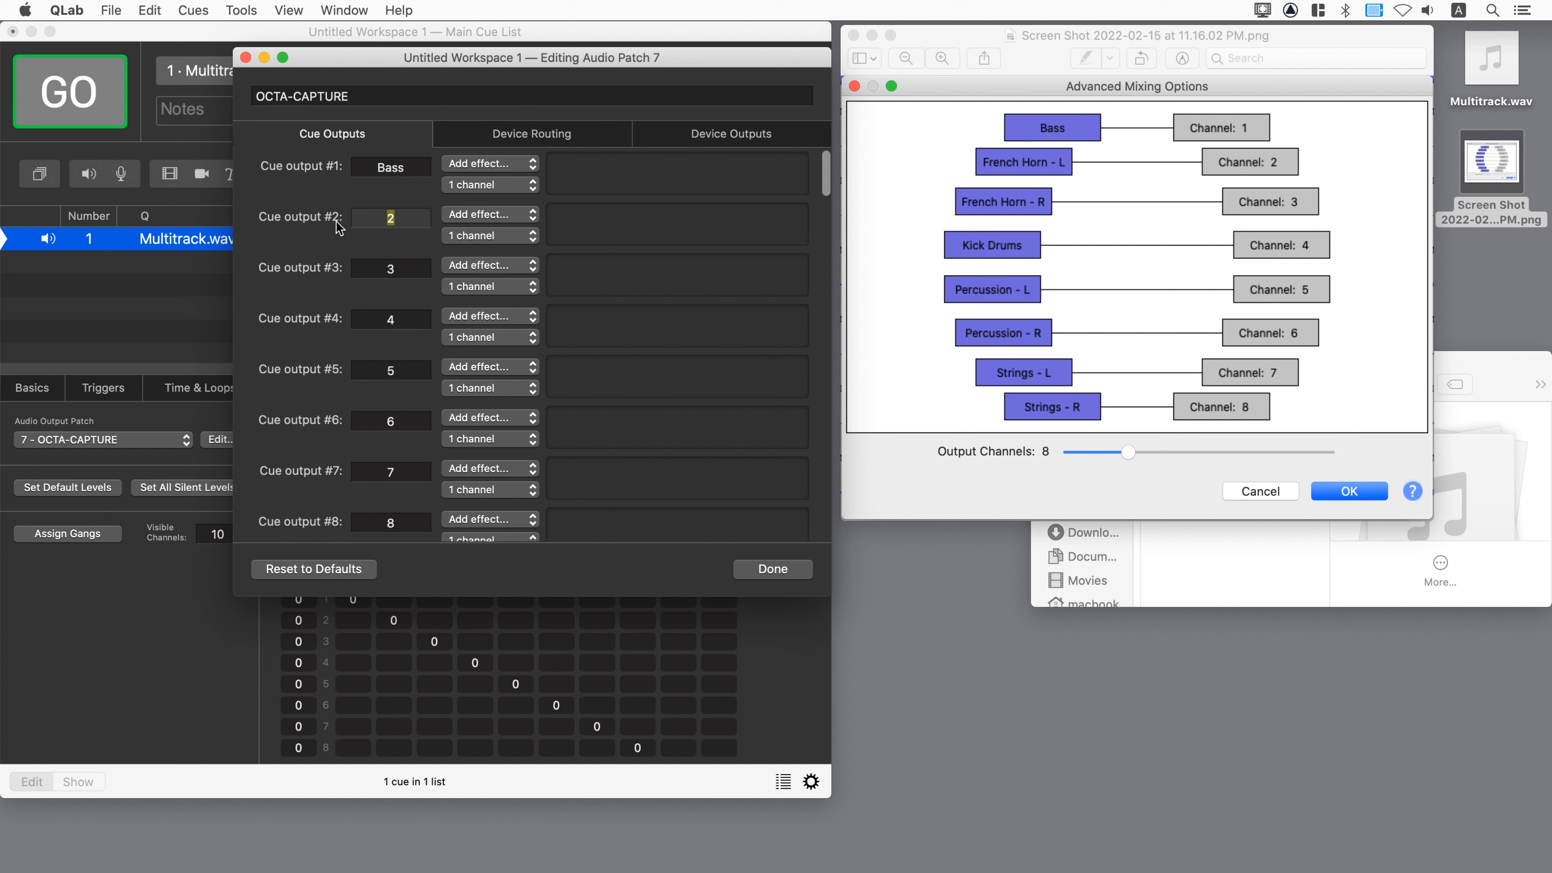
type("horn L")
left_click_drag(414, 220, 368, 222)
key("super+c")
left_click(383, 268)
key("super+v")
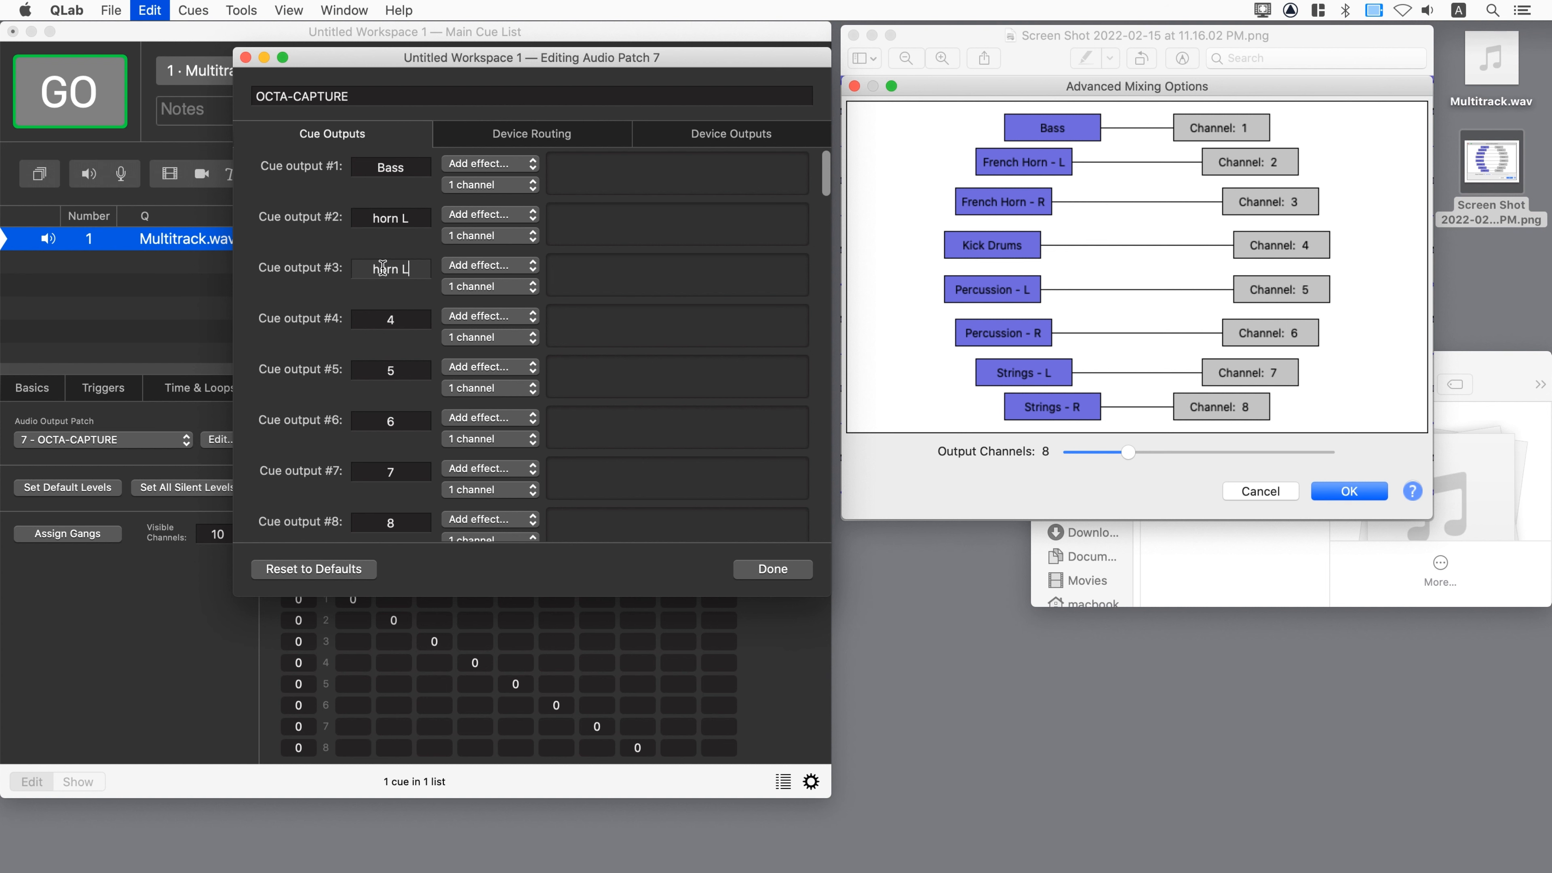
key("BackSpace")
type("R")
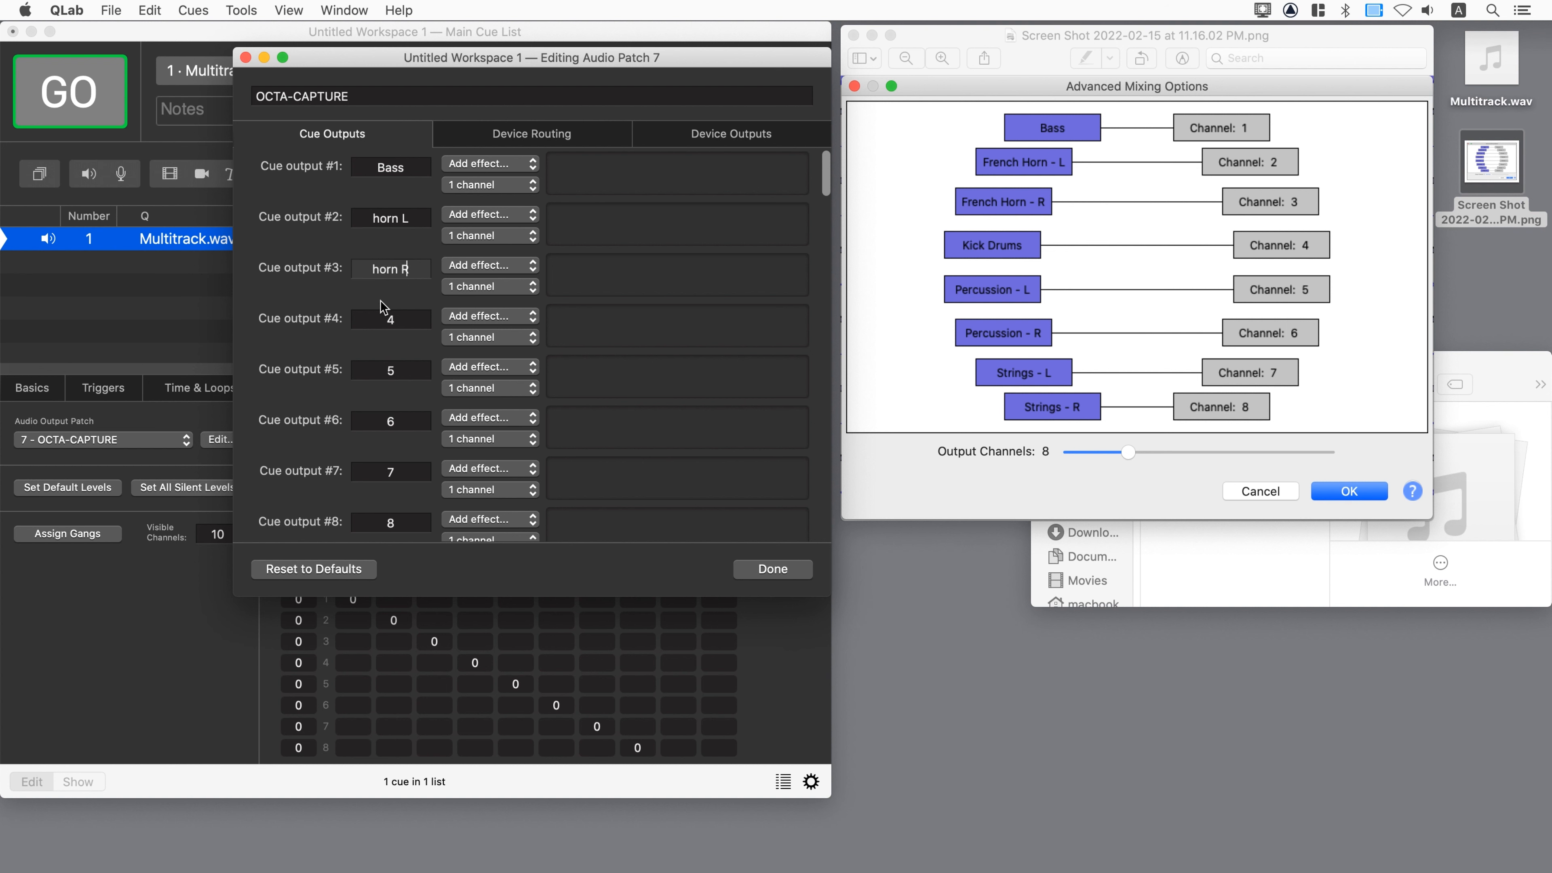
- Name cue outputs 4 to 6 of the patch Kick, Perc L and Perc R
left_click(366, 322)
key("BackSpace")
type("Kic")
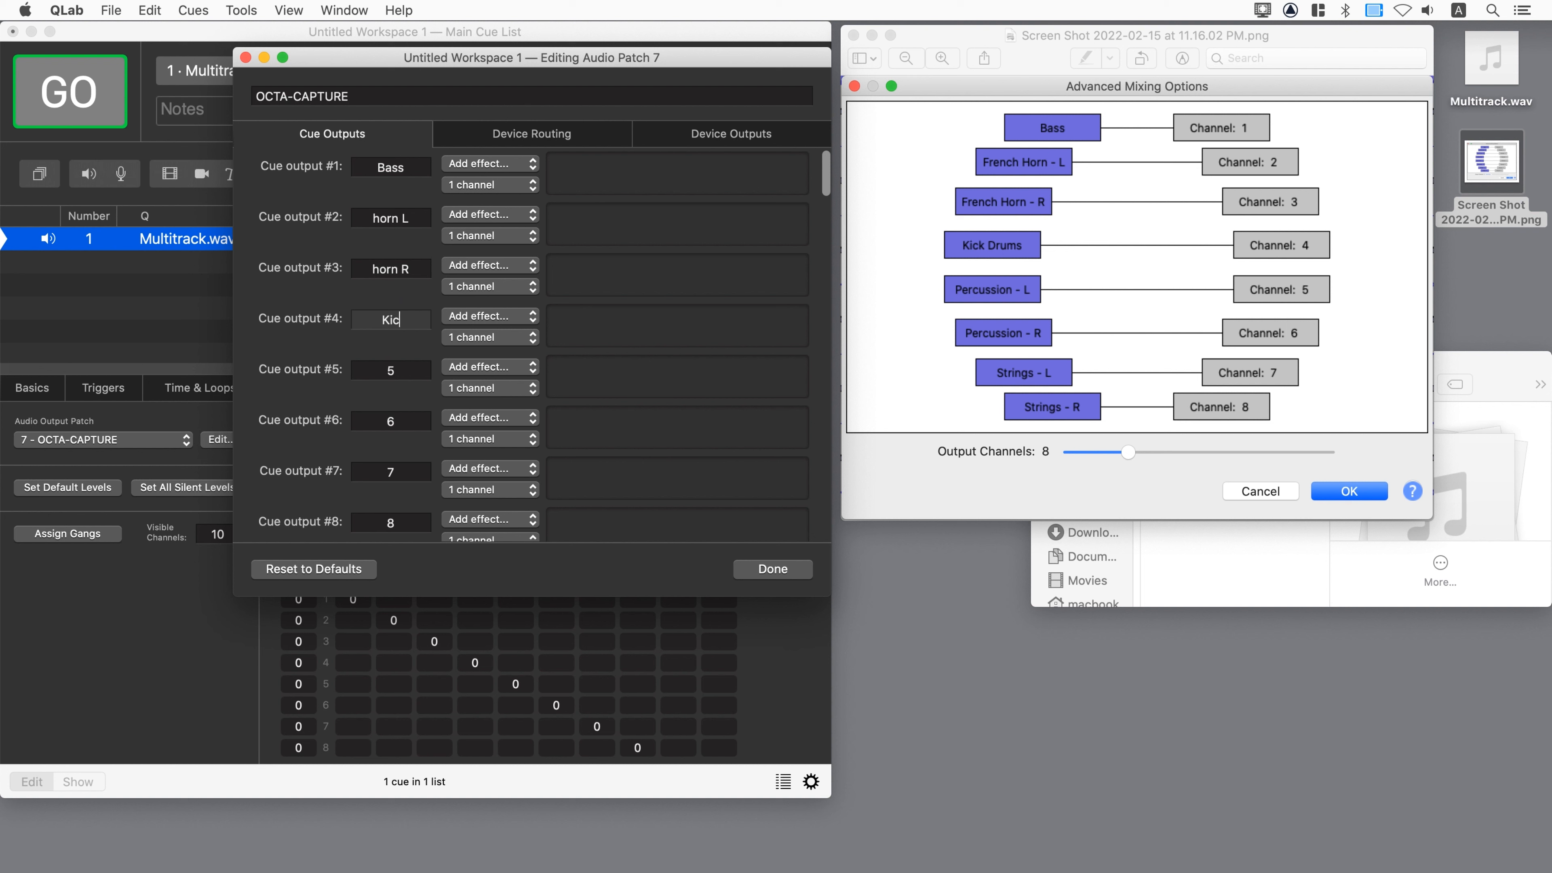
type("k")
left_click(357, 368)
type("Per")
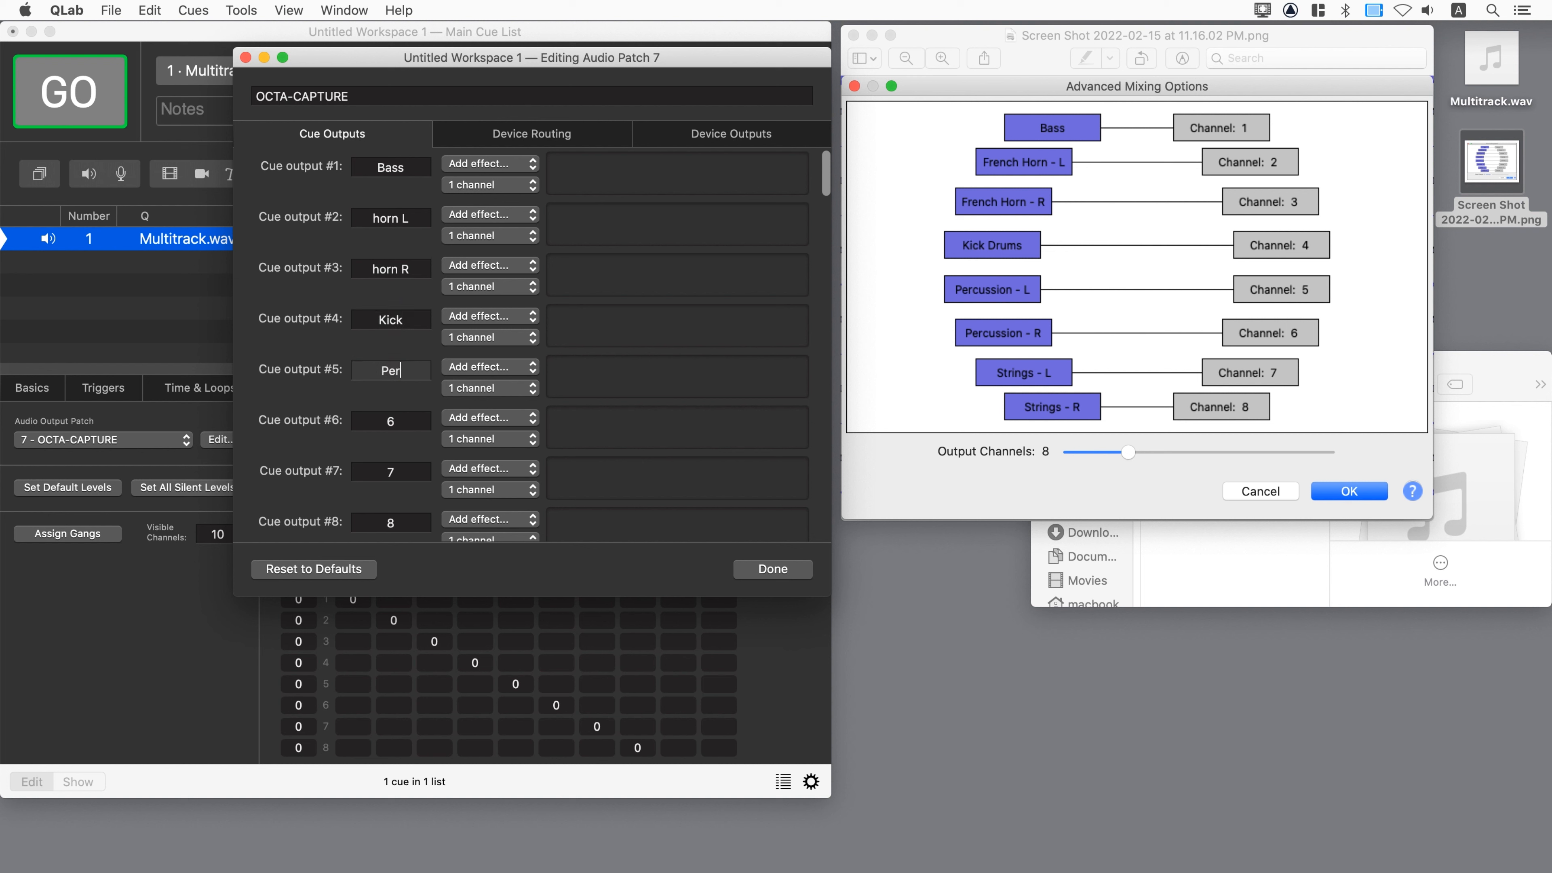
type("c L")
key("Return")
key("super+c")
left_click(391, 421)
key("super+v")
key("BackSpace")
type("R")
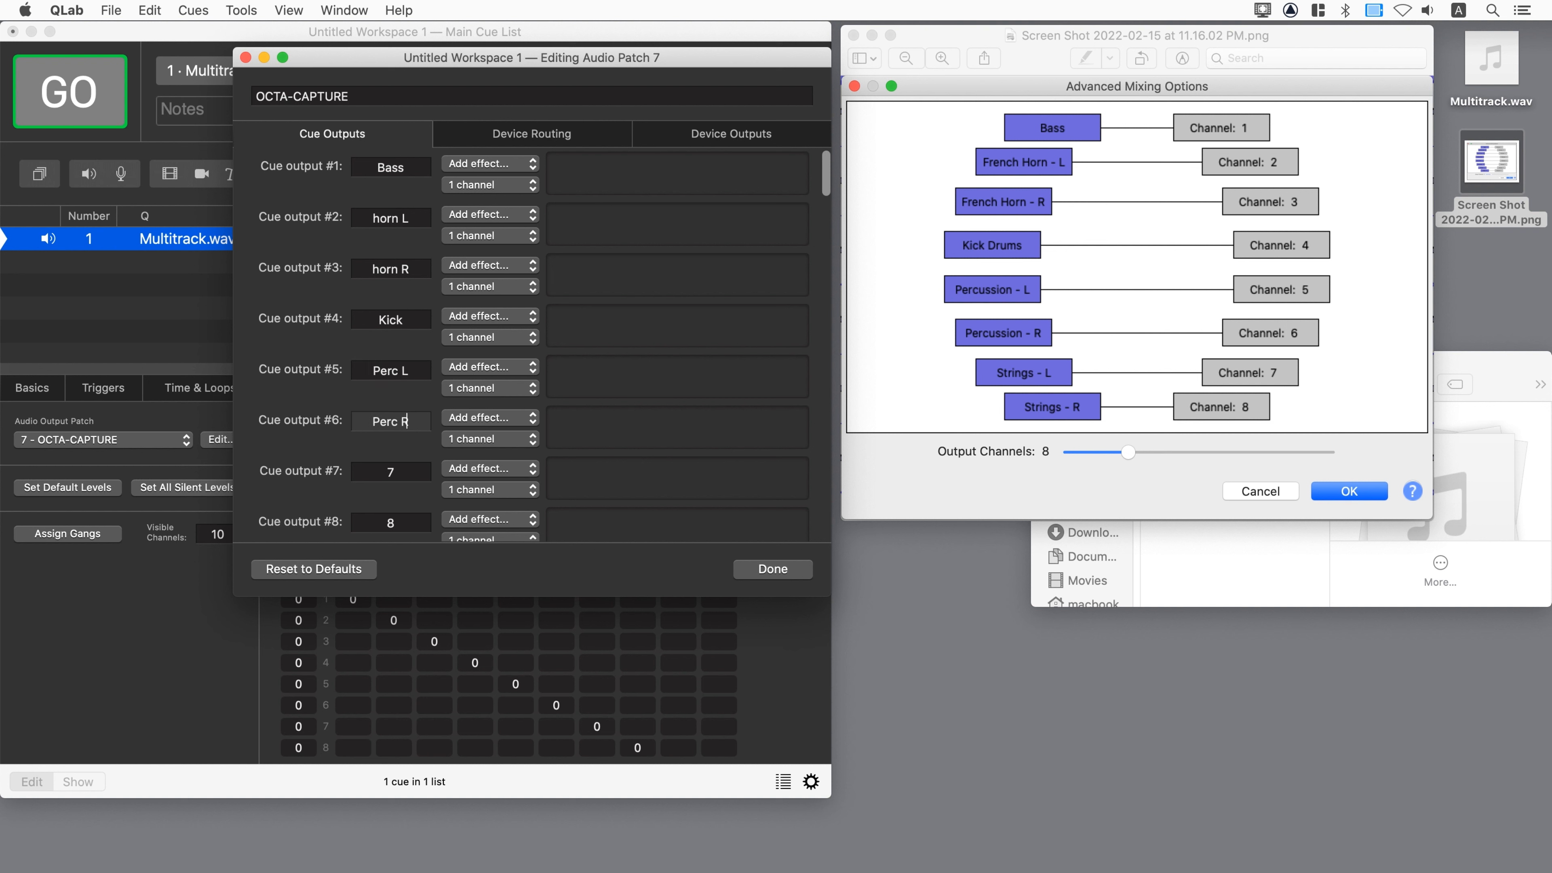
- Name cue outputs 7 and 8 Str L and Str R, then finish the patch editing and close the mapping screenshot
left_click(407, 473)
type("S")
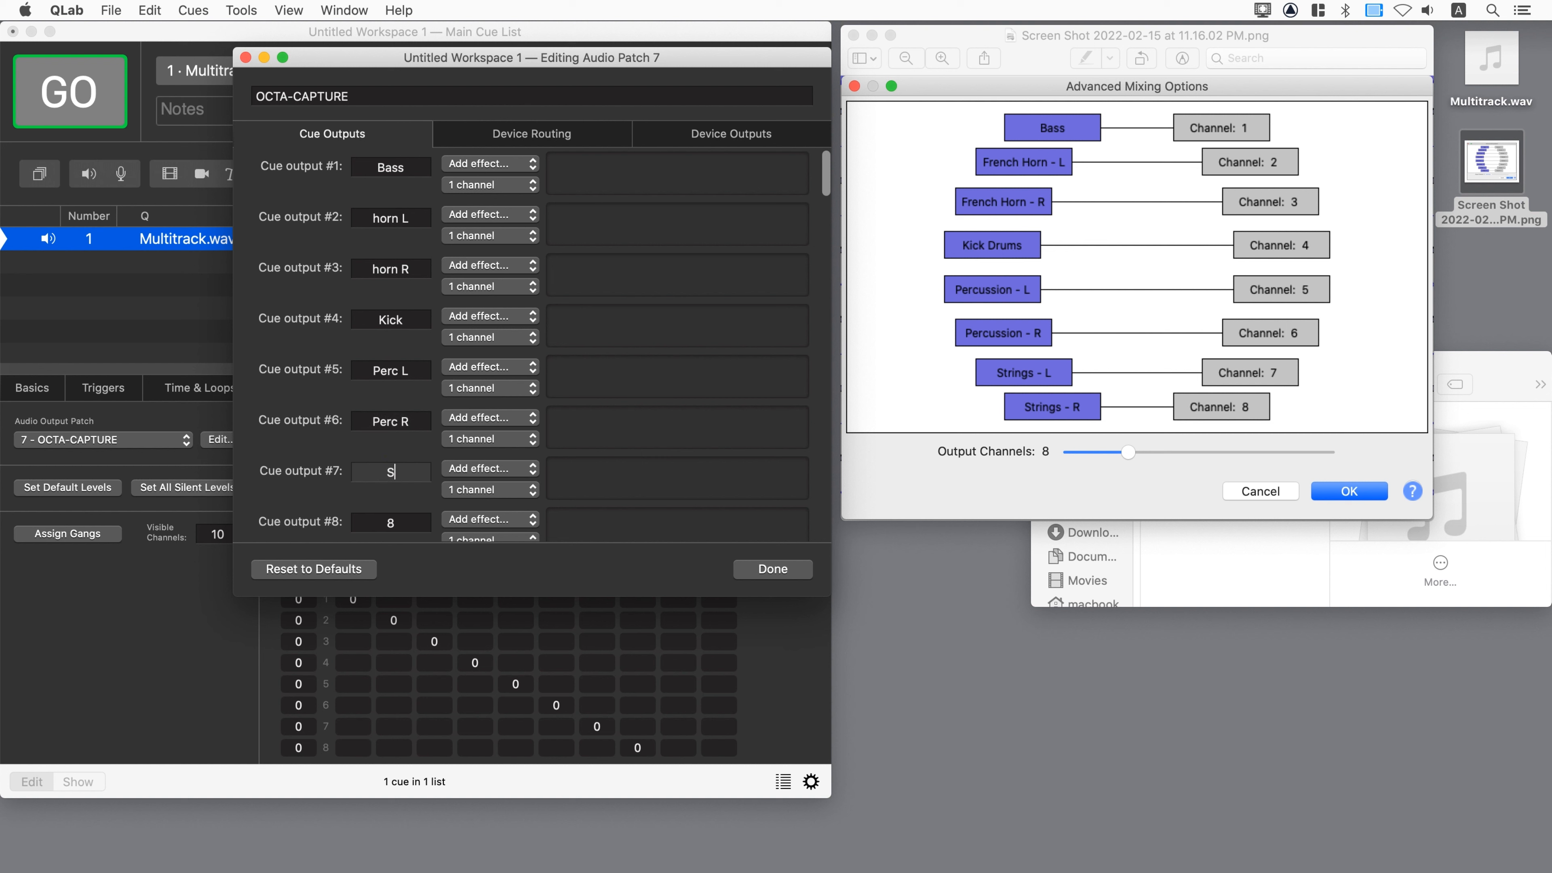
type("tr L")
key("Return")
left_click(408, 520)
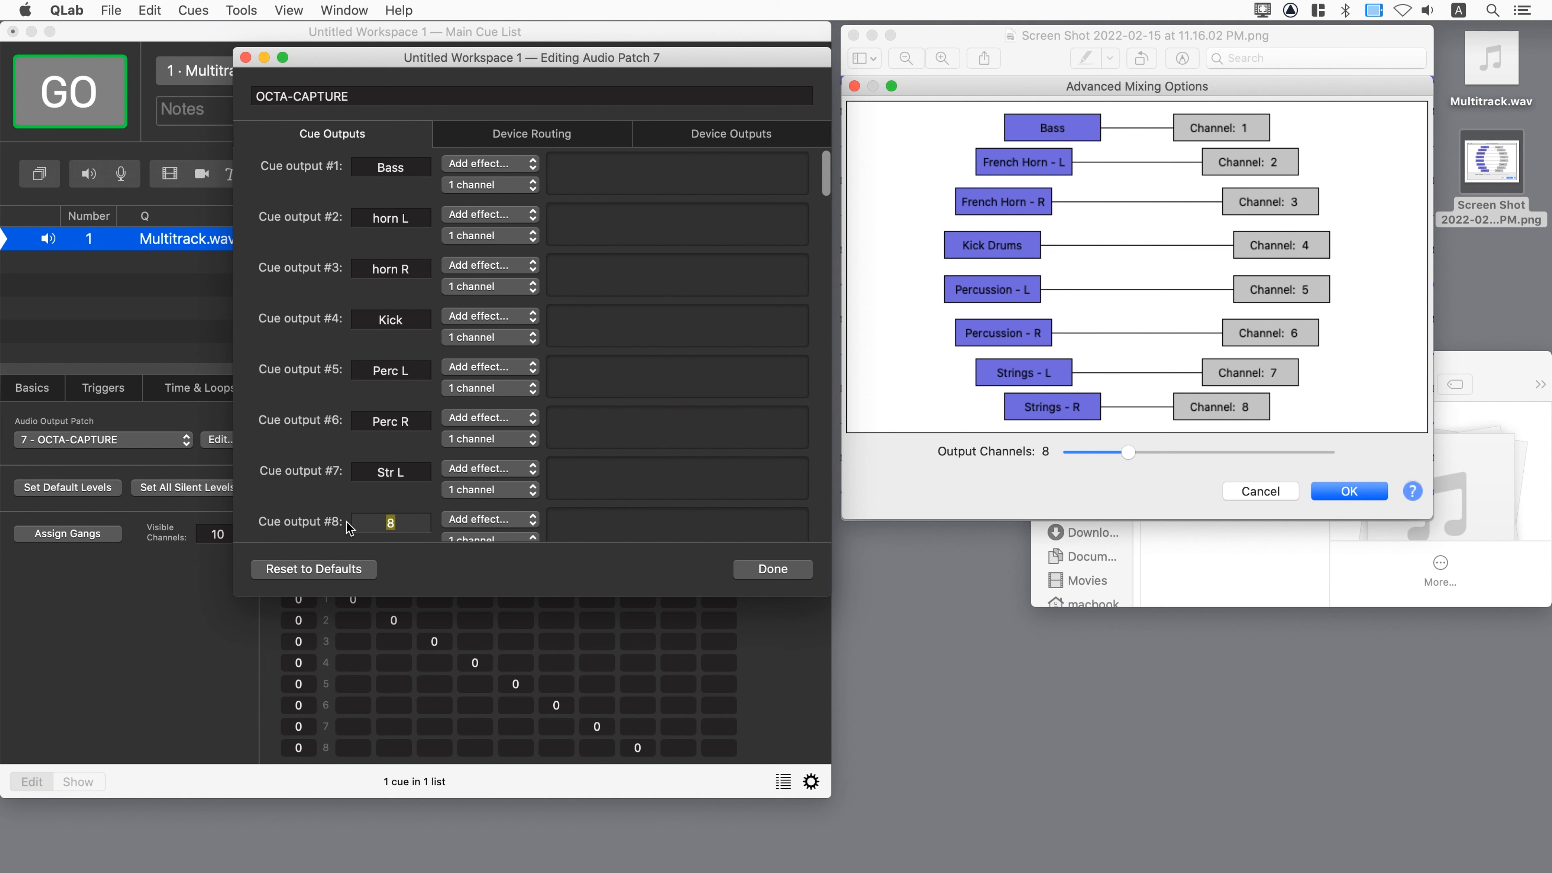
type("Str R")
left_click(759, 573)
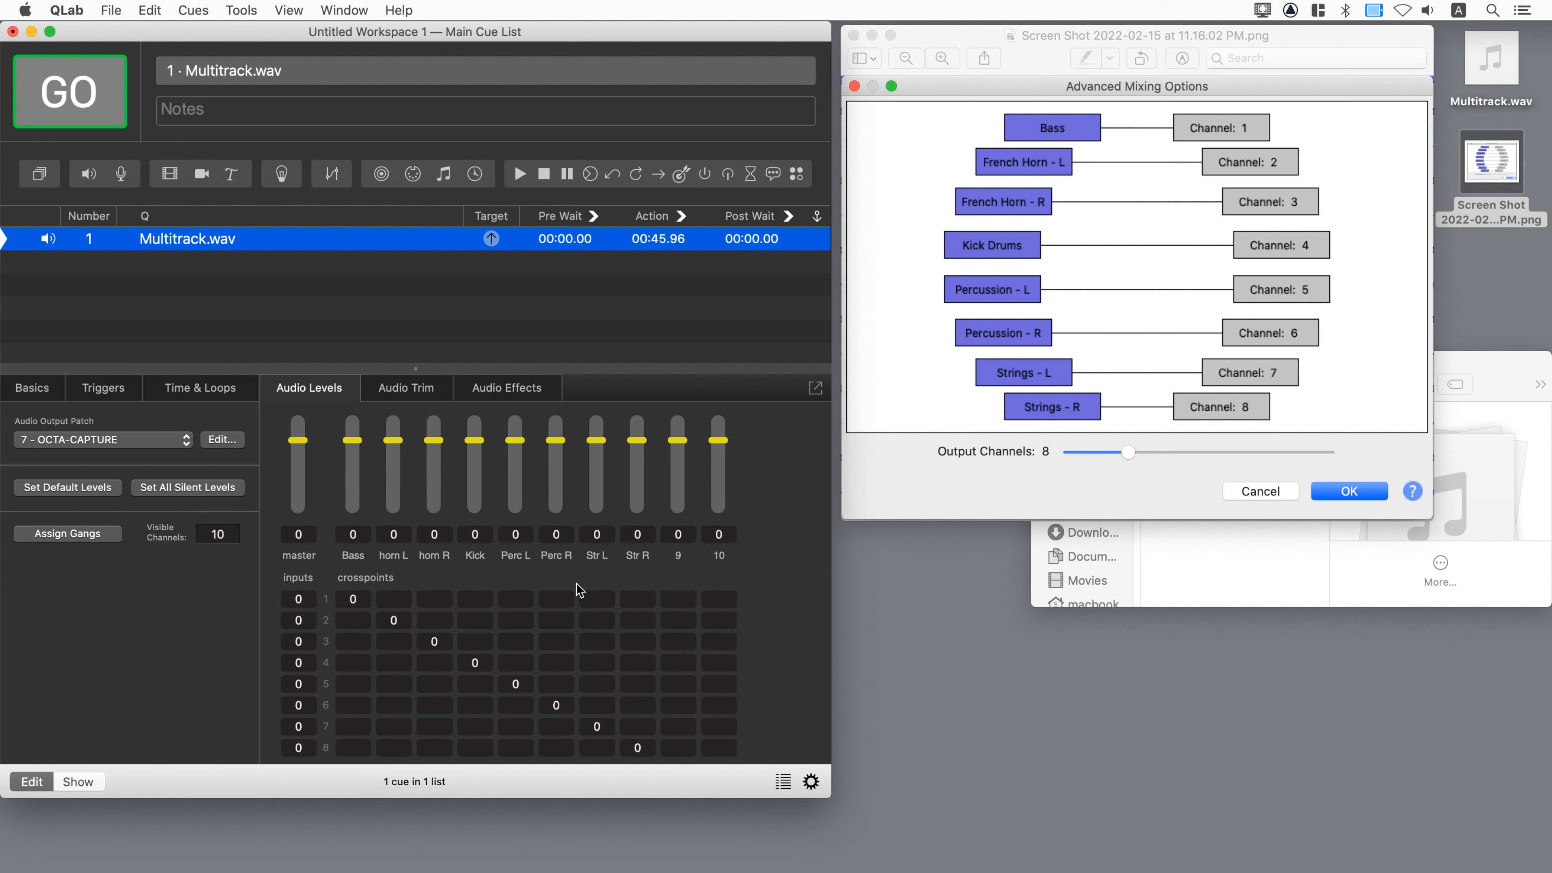
left_click(854, 35)
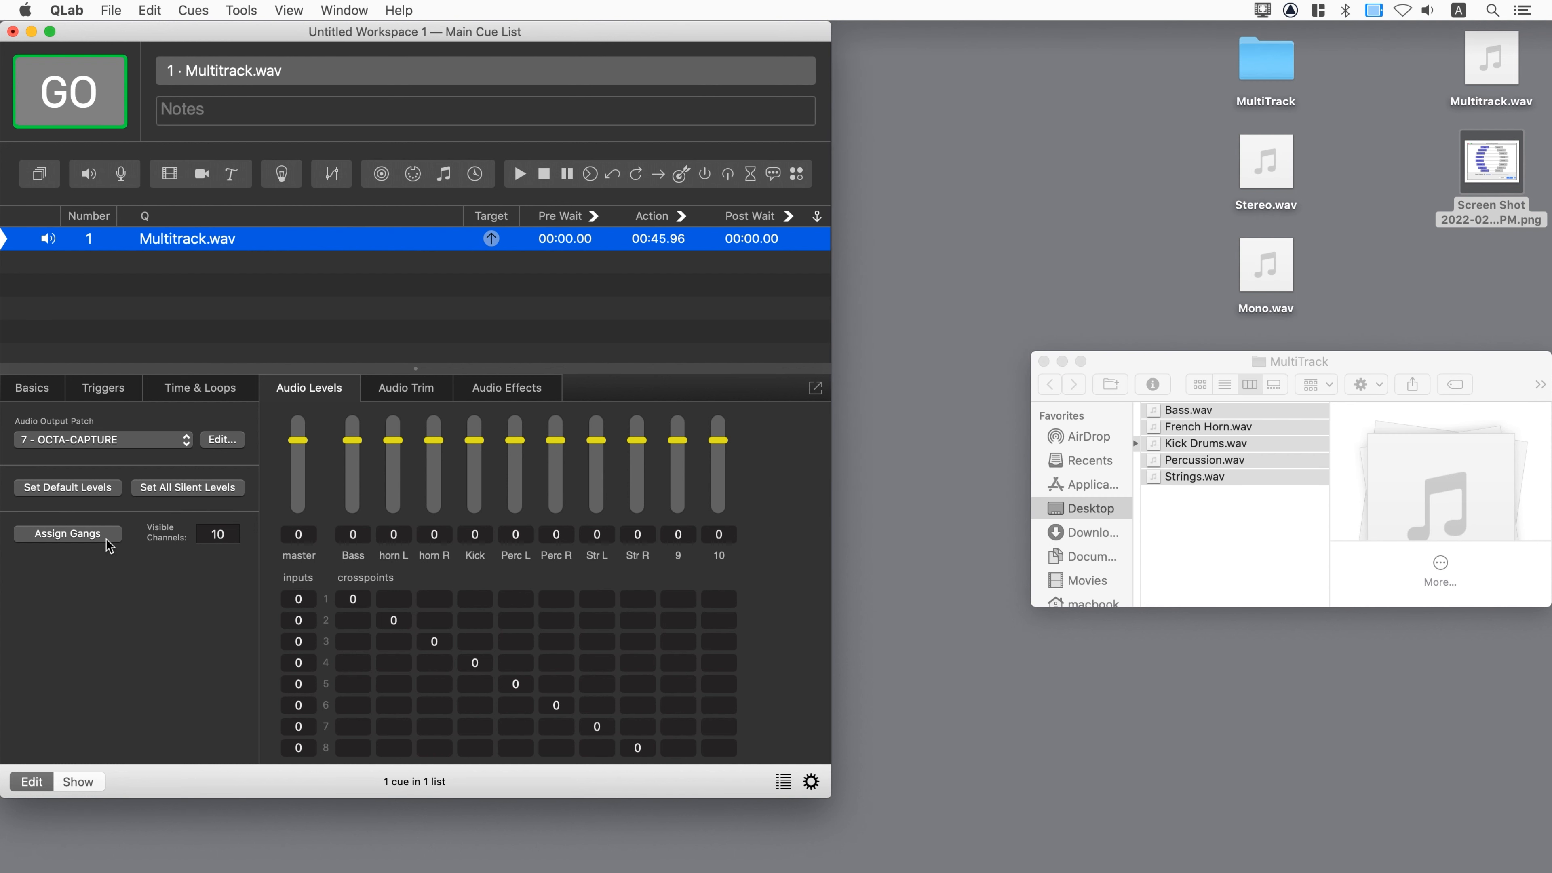
- Gang the stereo output pairs of the cue: a for horn L/R, b for Perc L/R and c for Str L/R
left_click(92, 538)
left_click(394, 534)
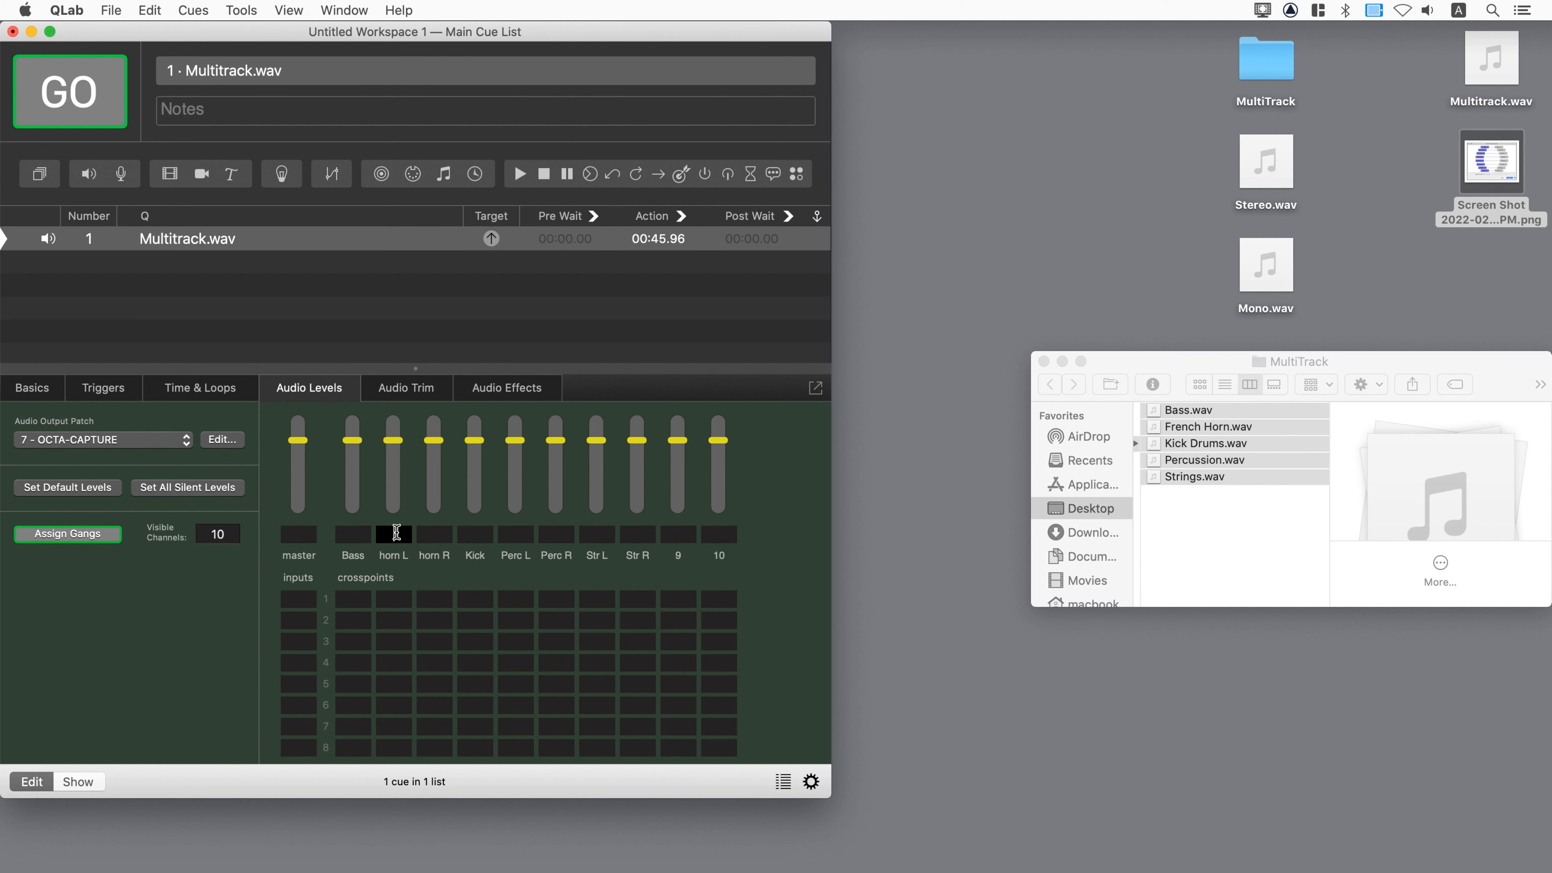
type("a")
left_click(435, 535)
type("a")
left_click(516, 535)
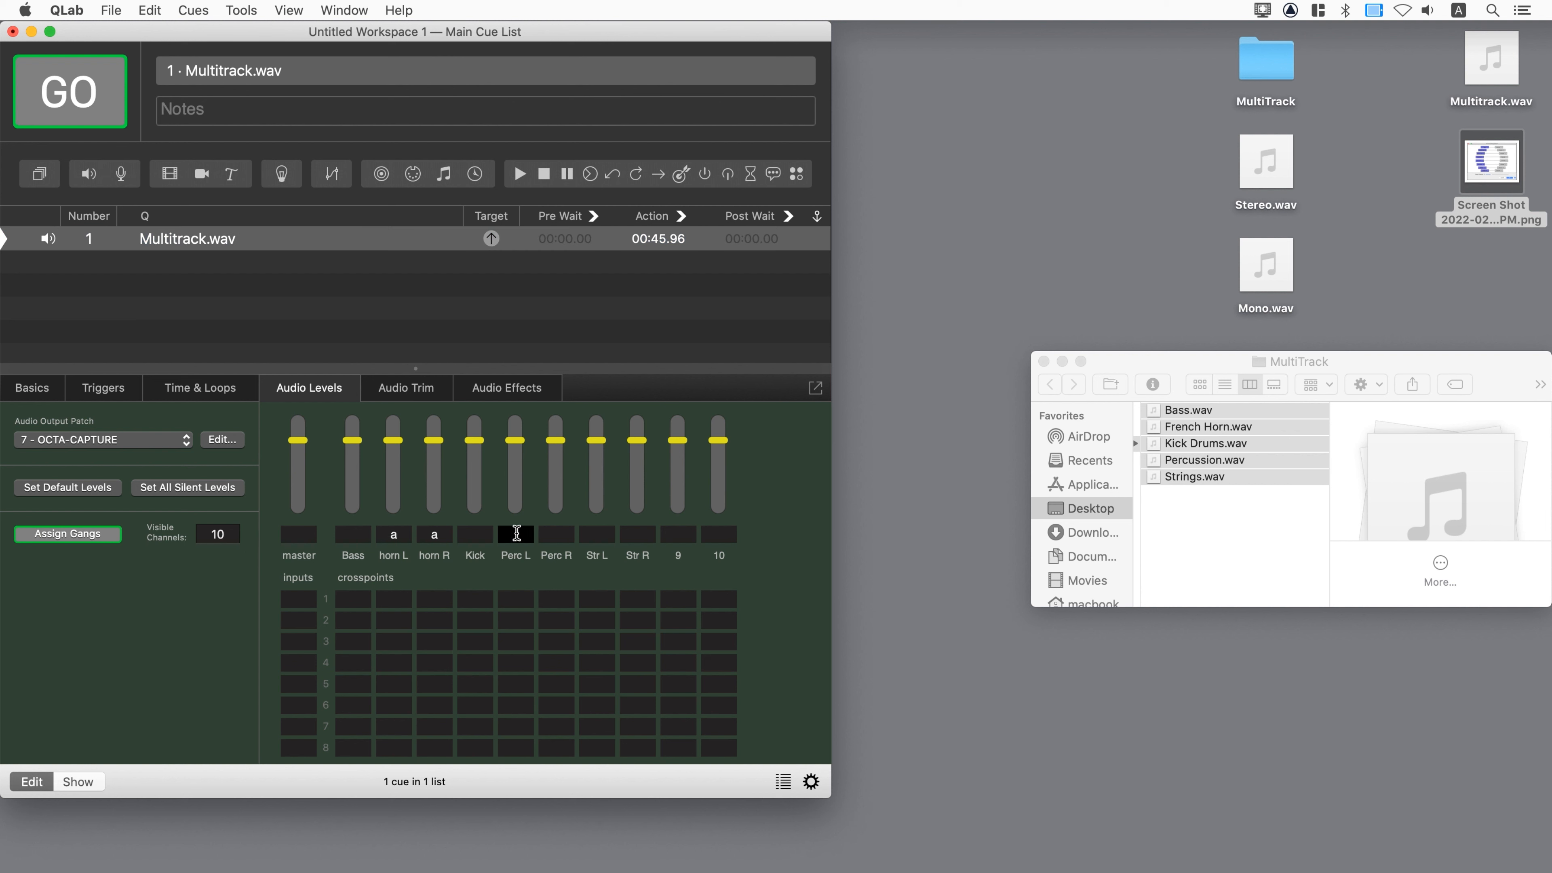
left_click(556, 535)
type("b")
left_click(597, 536)
type("c")
left_click(640, 535)
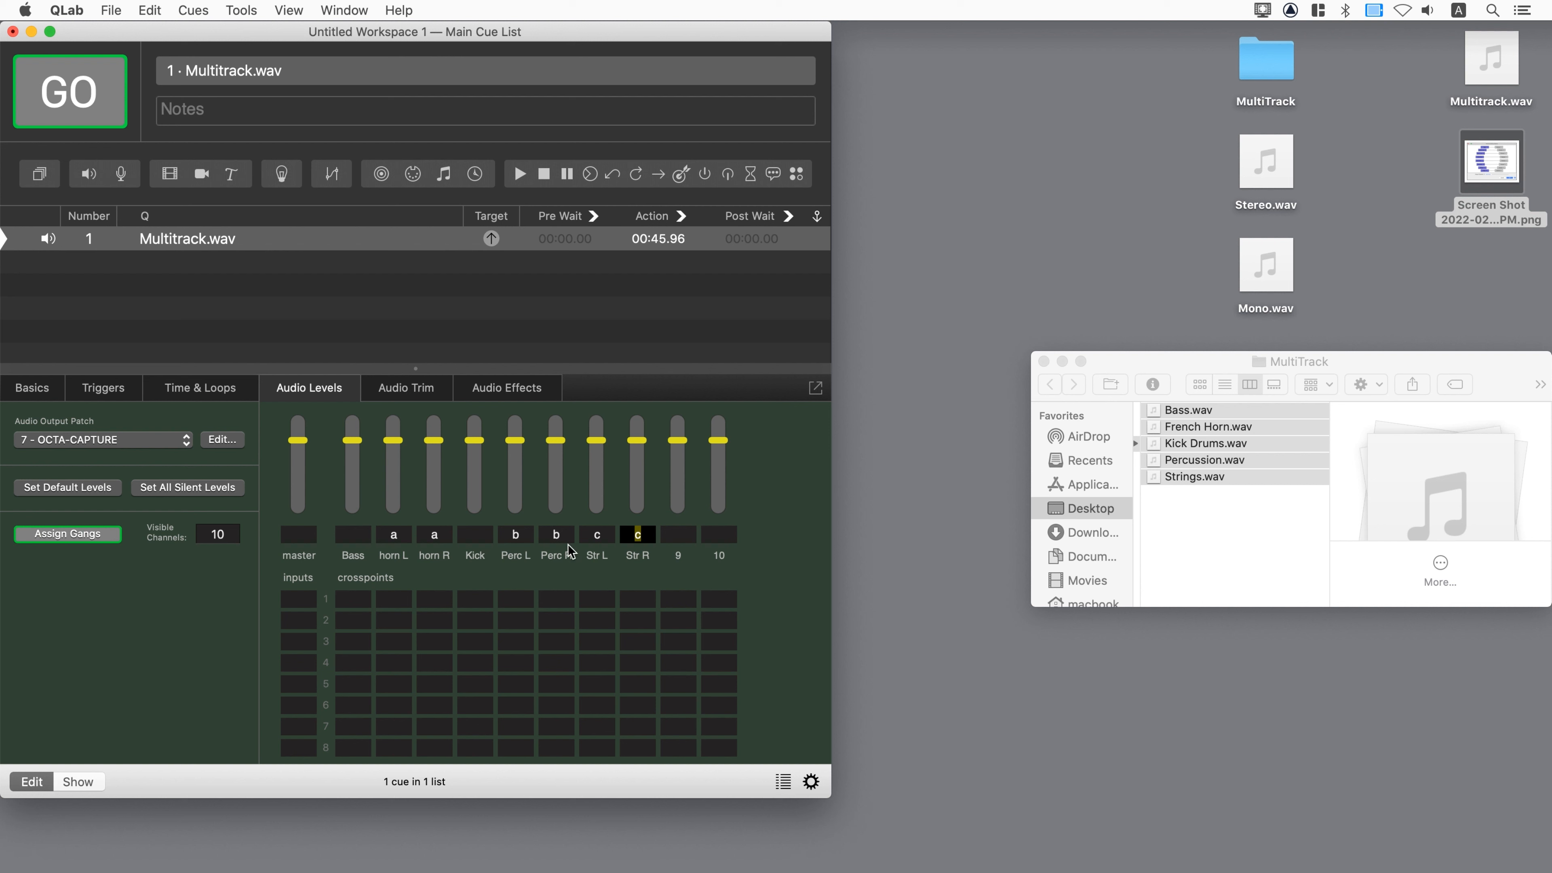
left_click(98, 534)
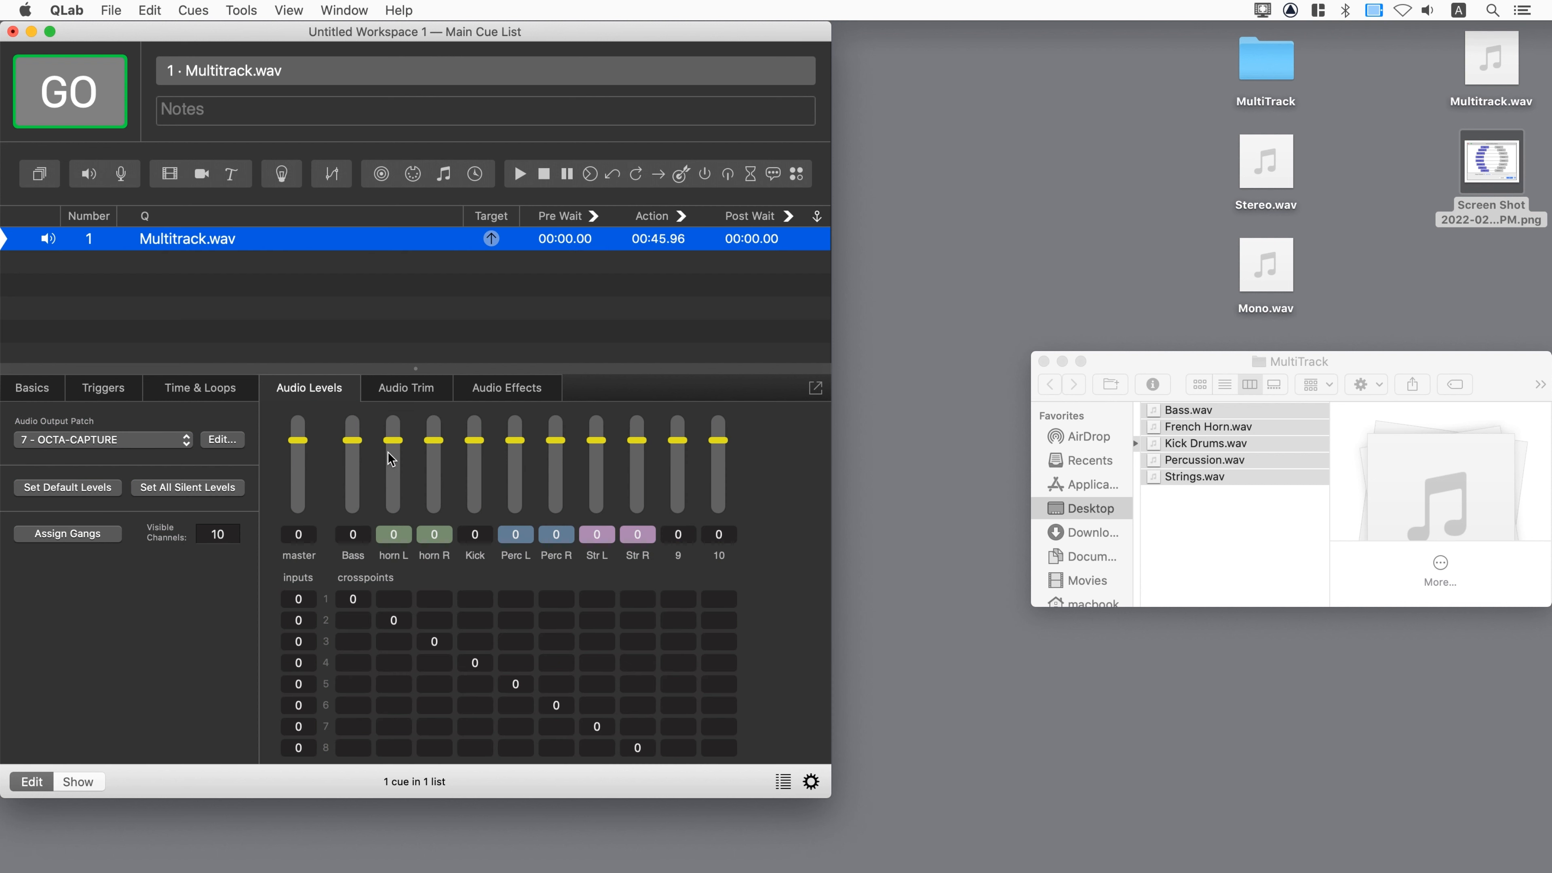
- Lower the cue's output levels to about -6.6 for the horns, -6.3 for percussion, -7.9 for strings and -3.3 for Kick
left_click_drag(389, 453, 398, 475)
left_click_drag(524, 450, 609, 472)
left_click_drag(475, 441, 476, 460)
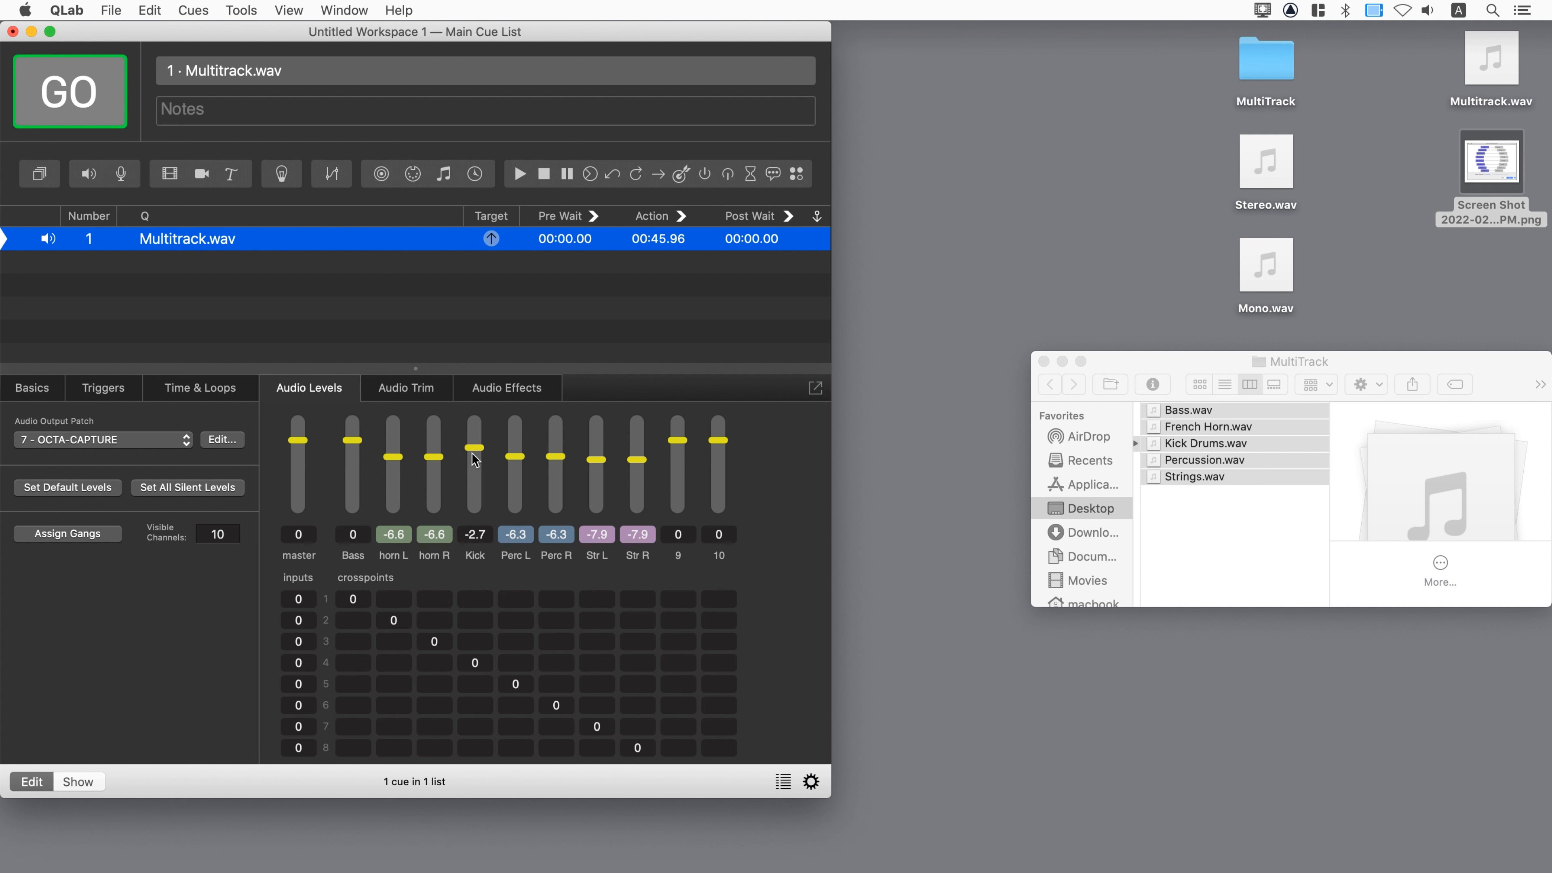
- Play the Multitrack.wav cue and check its channel meters in the audio levels and in the OCTA-CAPTURE Control Panel's direct mixer
key("space")
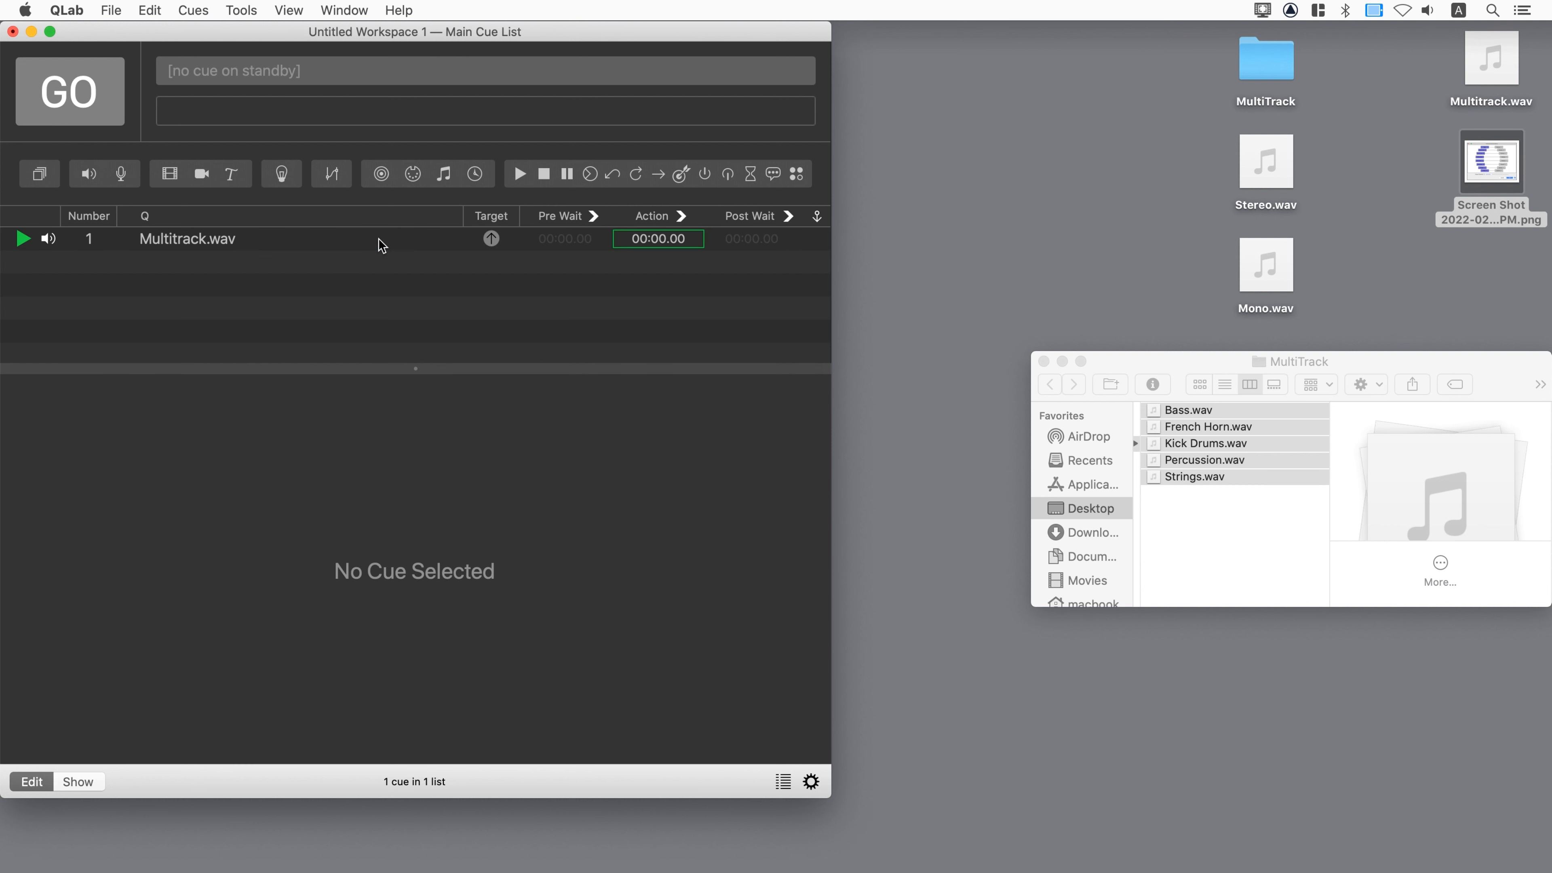
left_click(380, 240)
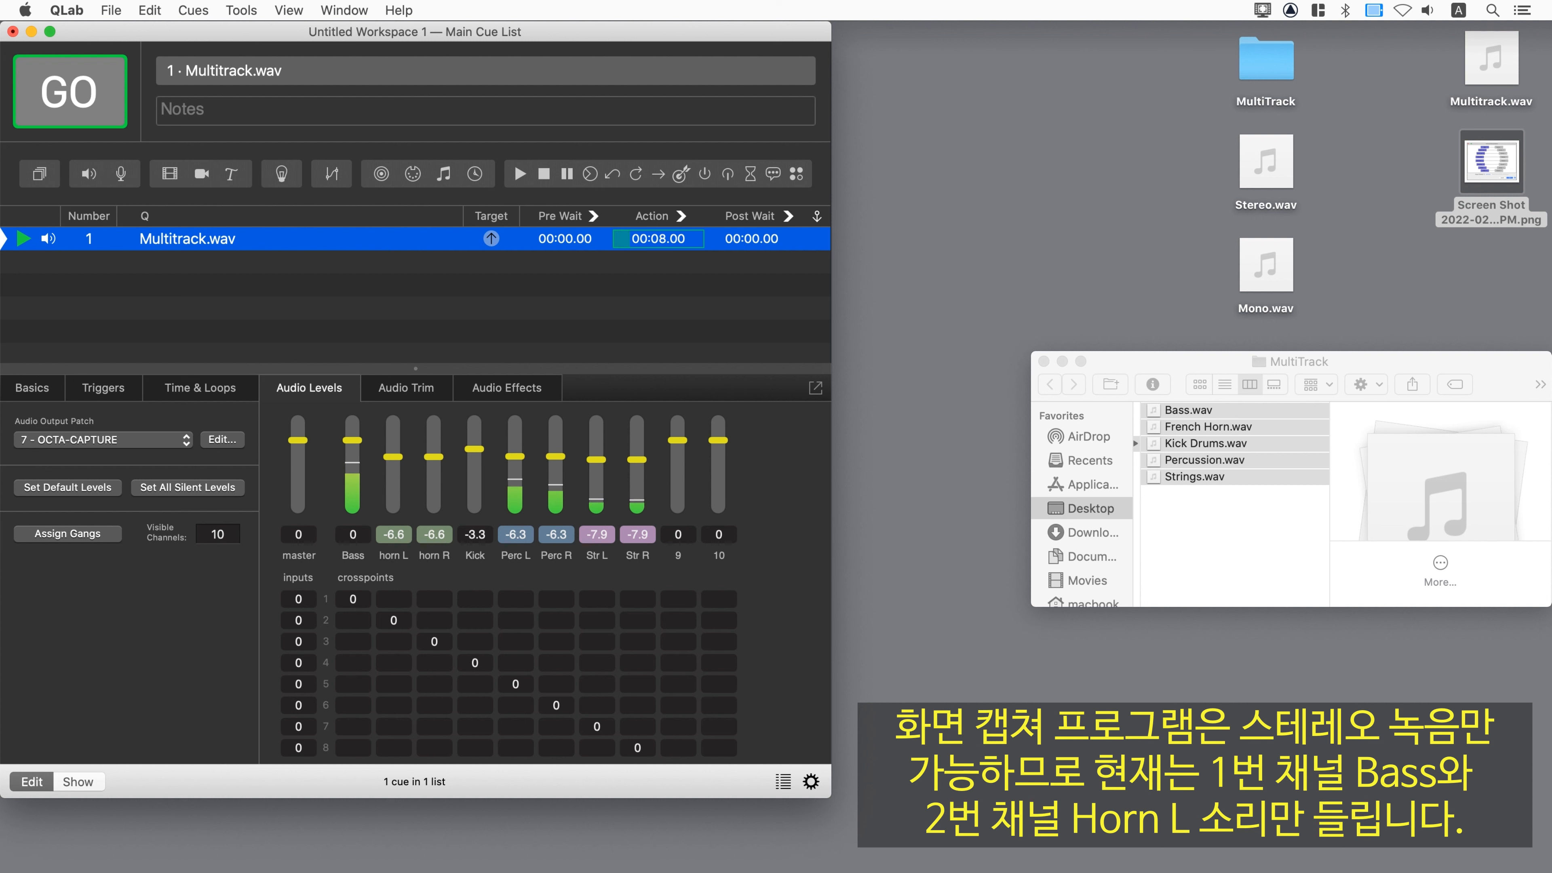
left_click(1147, 871)
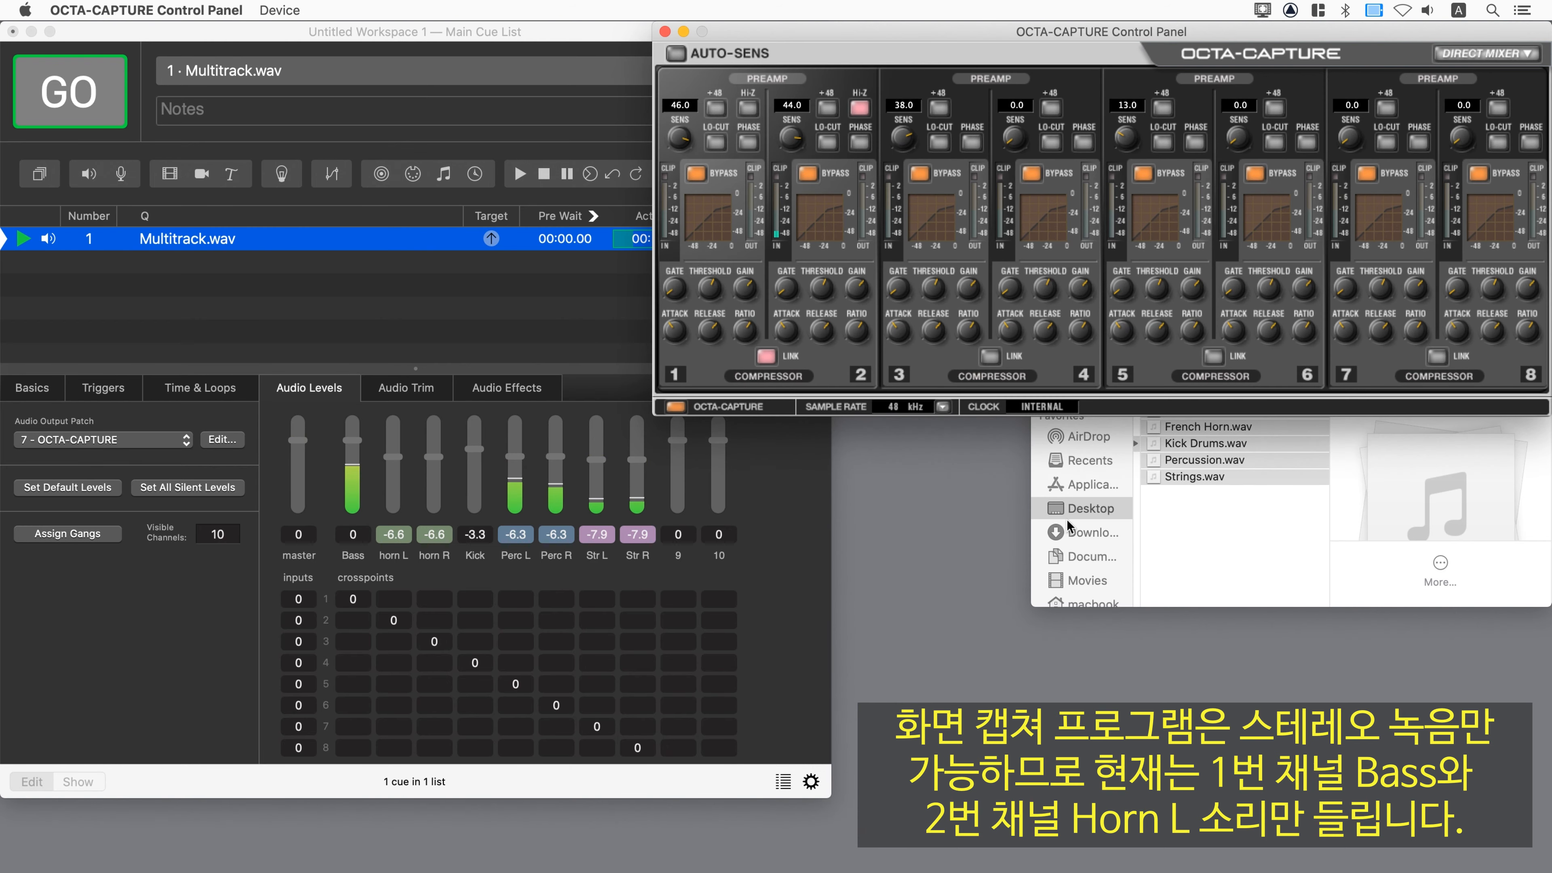
left_click(1461, 56)
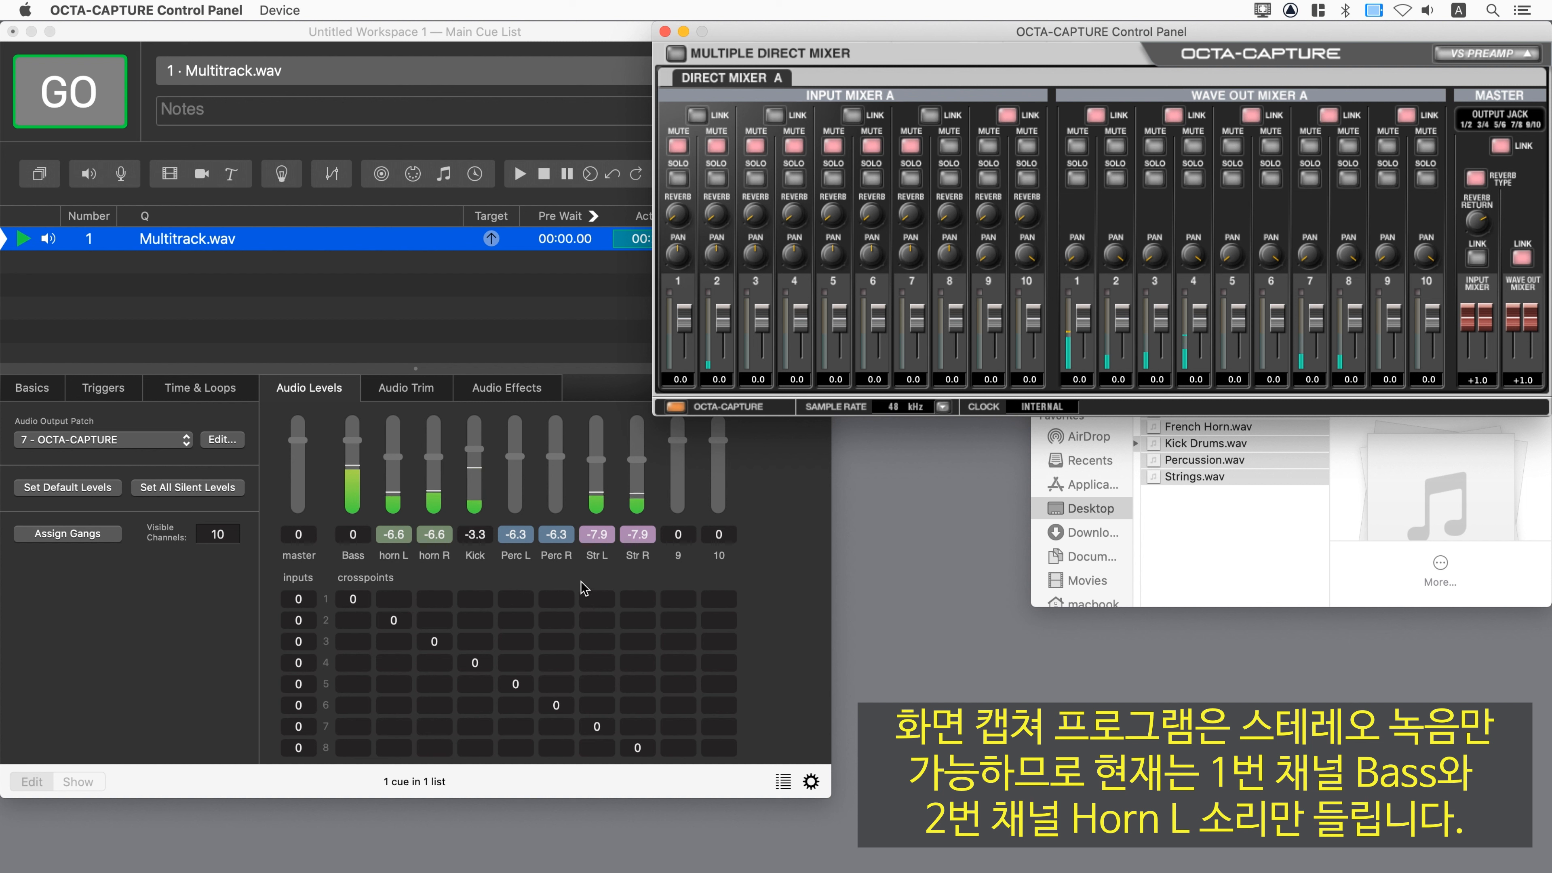
left_click(666, 32)
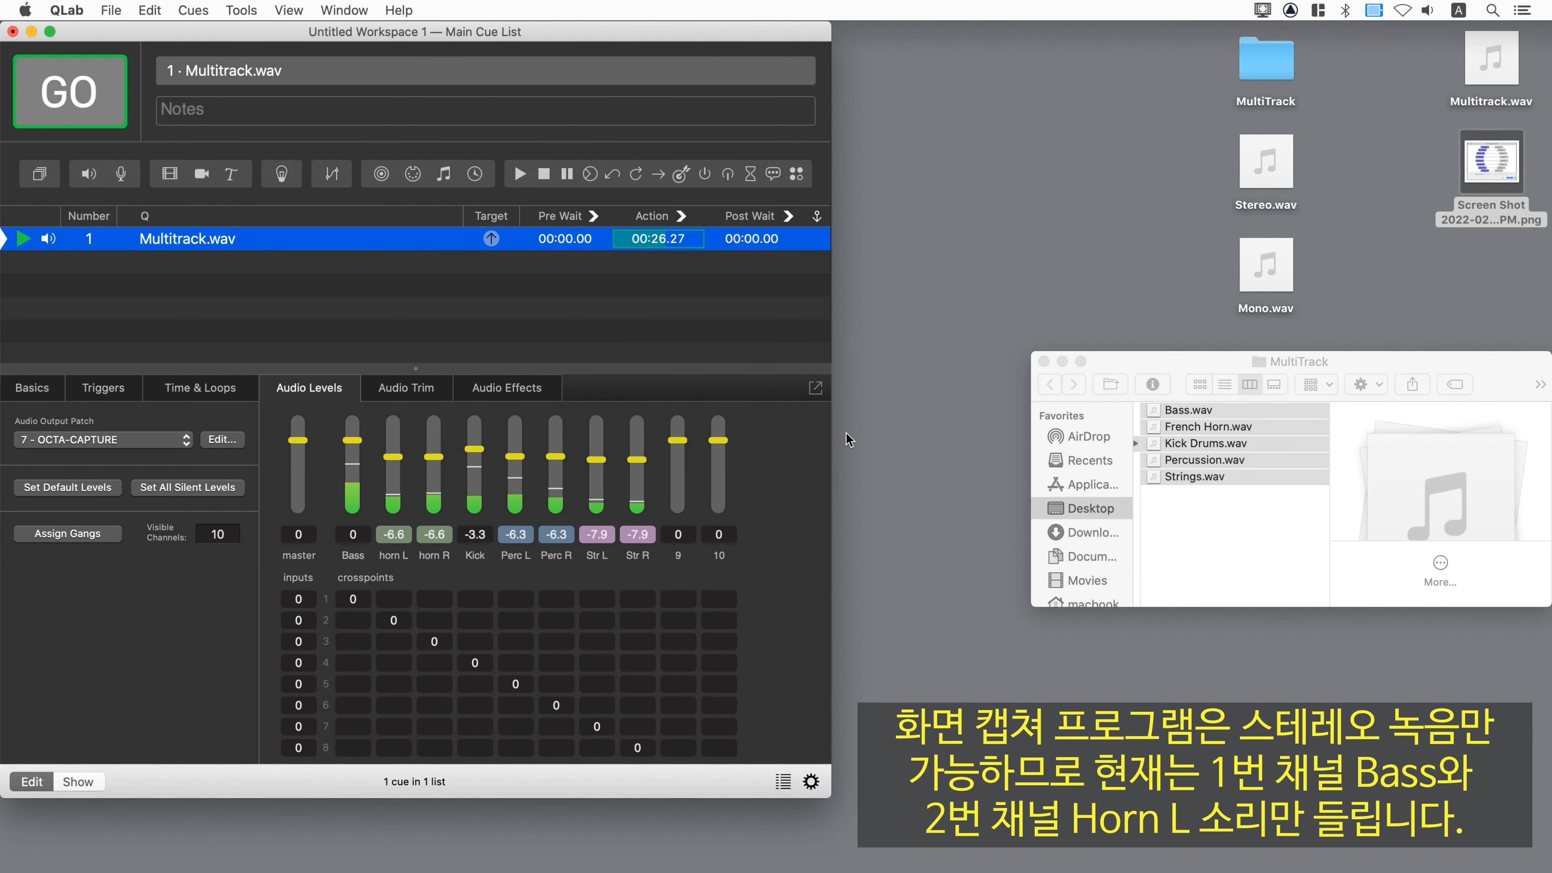